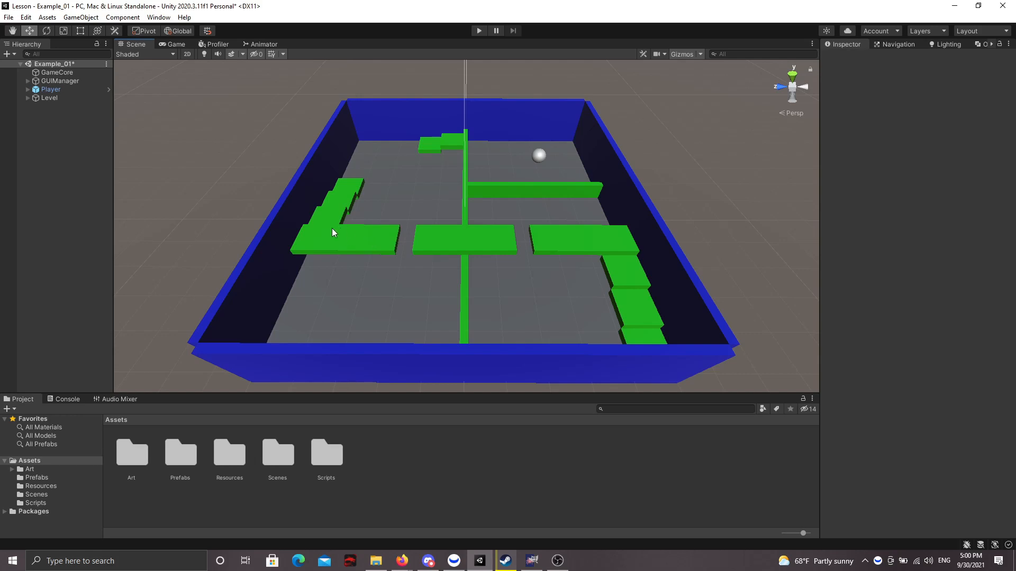
# Open the Player Control script of the Player object in Visual Studio.
pyautogui.click(20, 47)
pyautogui.click(49, 91)
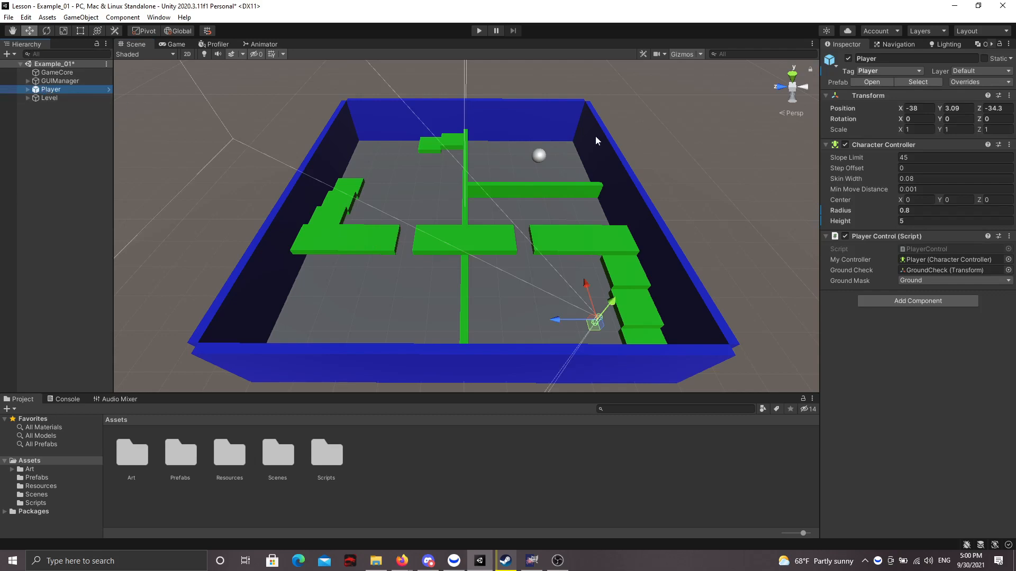
pyautogui.rightClick(872, 236)
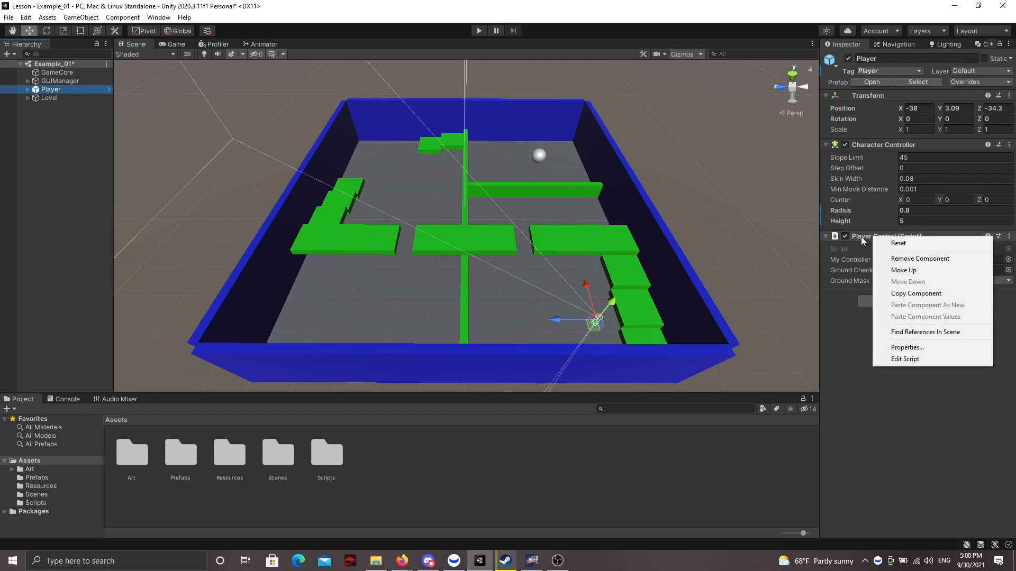
pyautogui.rightClick(863, 240)
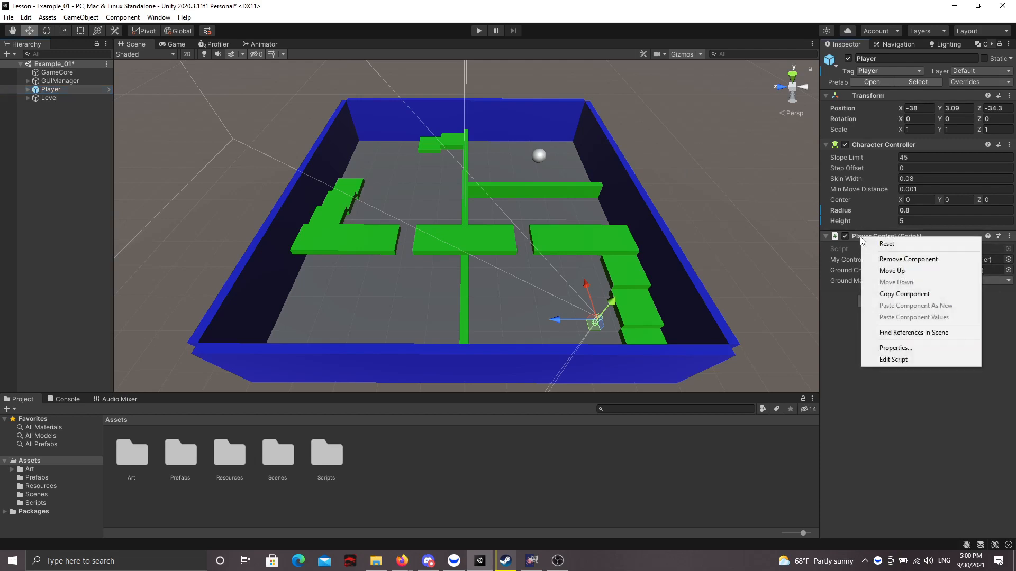
pyautogui.click(895, 361)
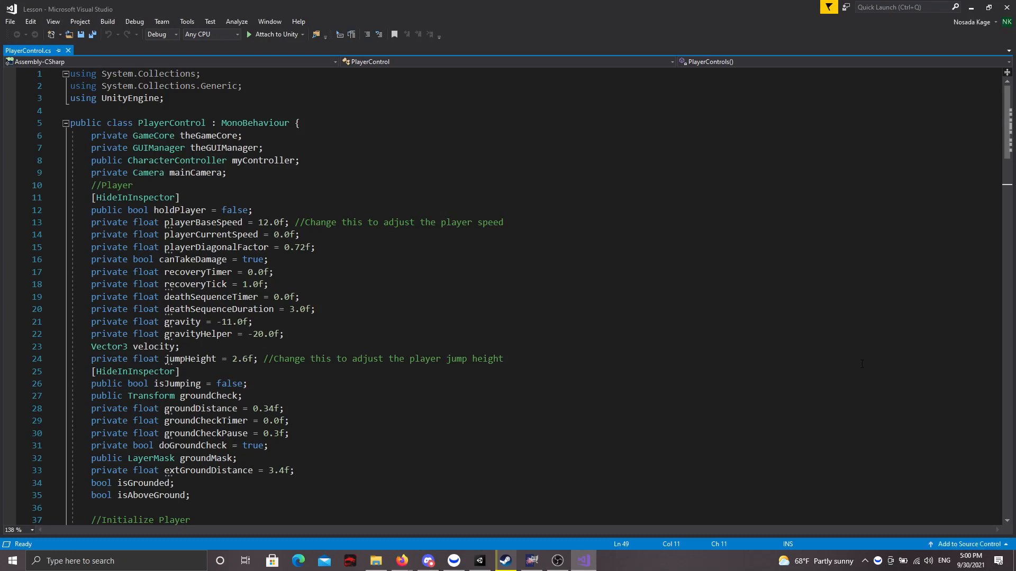
# Examine the player variable declarations in PlayerControl.cs, especially playerBaseSpeed and jumpHeight.
pyautogui.scroll(-2, 347, 312)
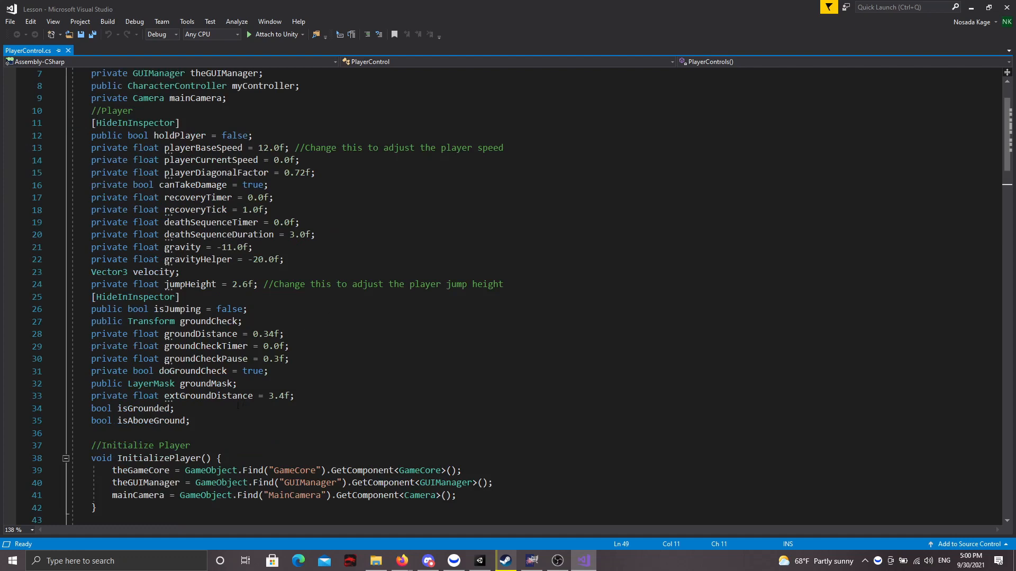
pyautogui.moveTo(209, 419); pyautogui.dragTo(92, 142)
pyautogui.click(354, 240)
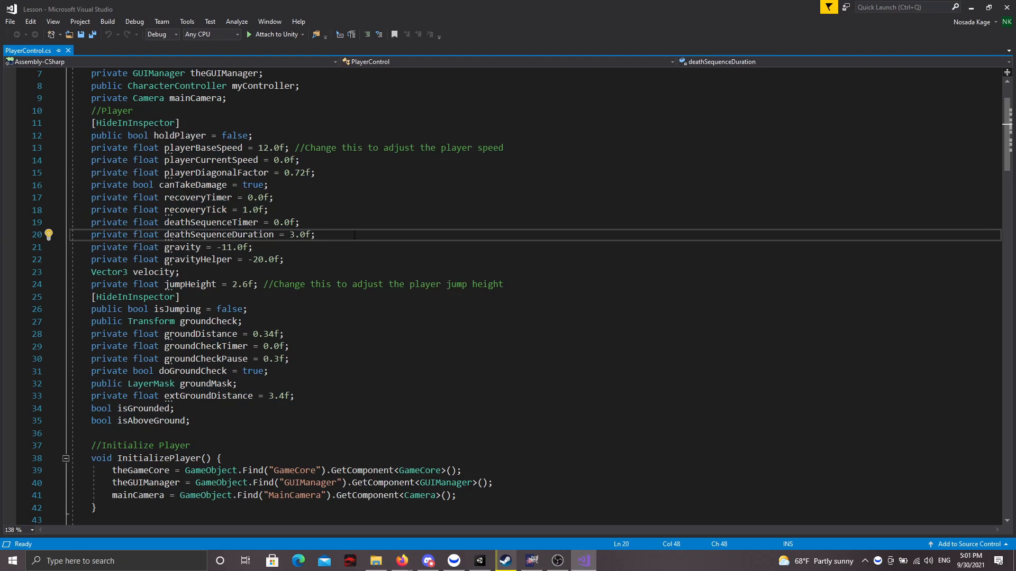
pyautogui.moveTo(504, 148); pyautogui.dragTo(259, 148)
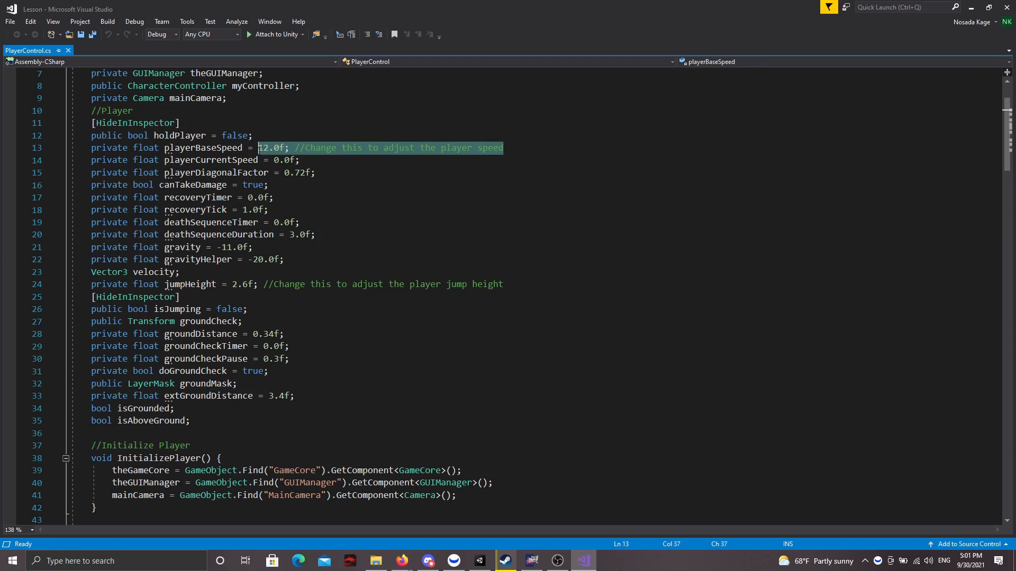
pyautogui.click(223, 148)
pyautogui.moveTo(180, 297); pyautogui.dragTo(232, 287)
pyautogui.click(268, 148)
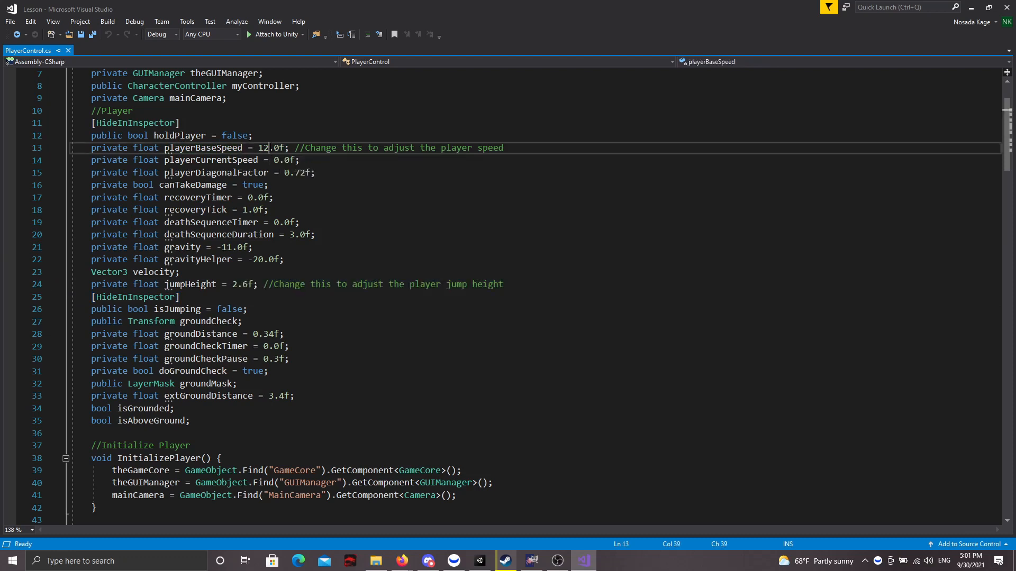
# Set jumpHeight to 4.6f in the PlayerControl script and save the file.
pyautogui.click(236, 284)
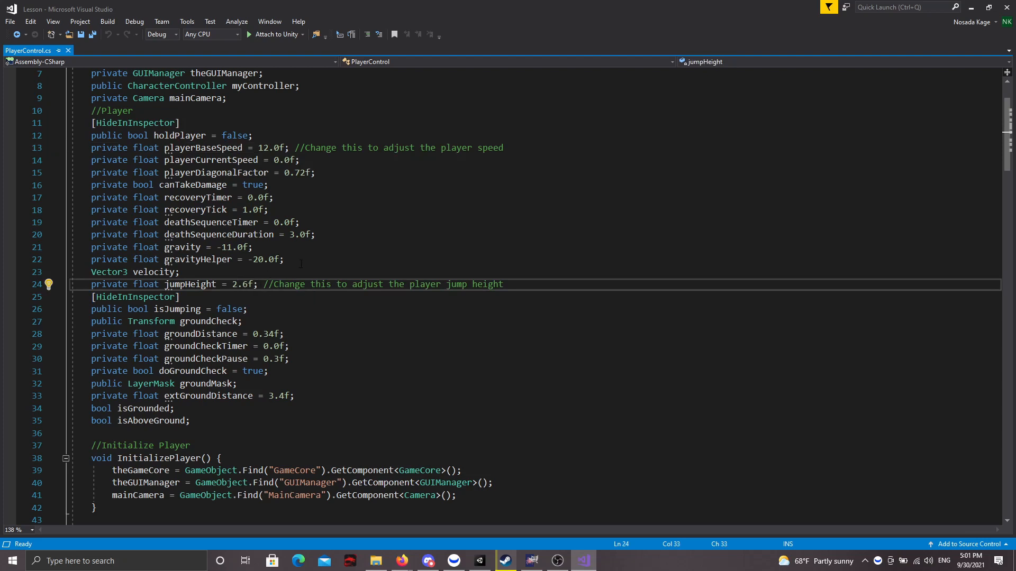
pyautogui.press('BackSpace')
pyautogui.write('4')
pyautogui.click(305, 284)
pyautogui.click(10, 22)
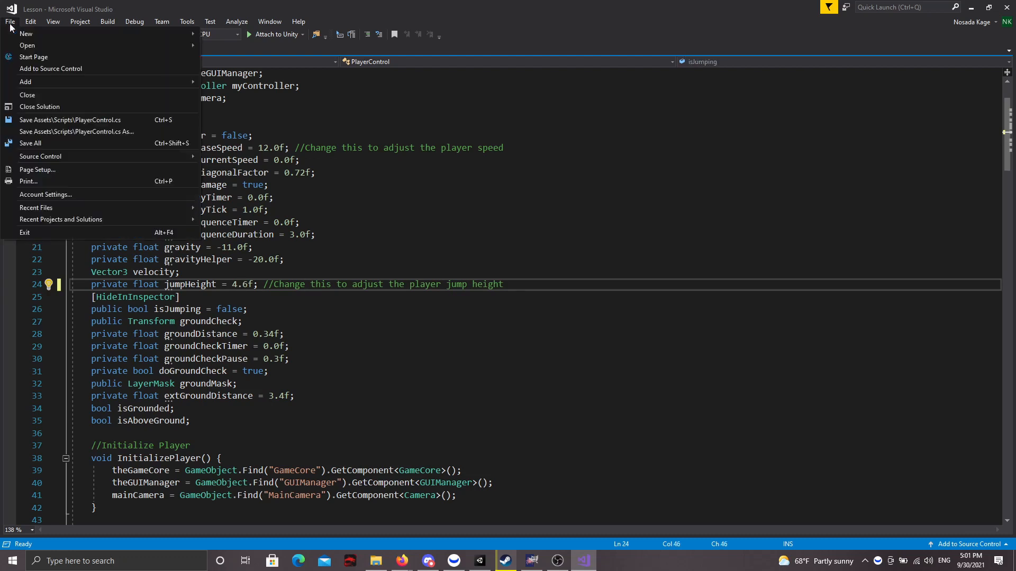
pyautogui.click(47, 120)
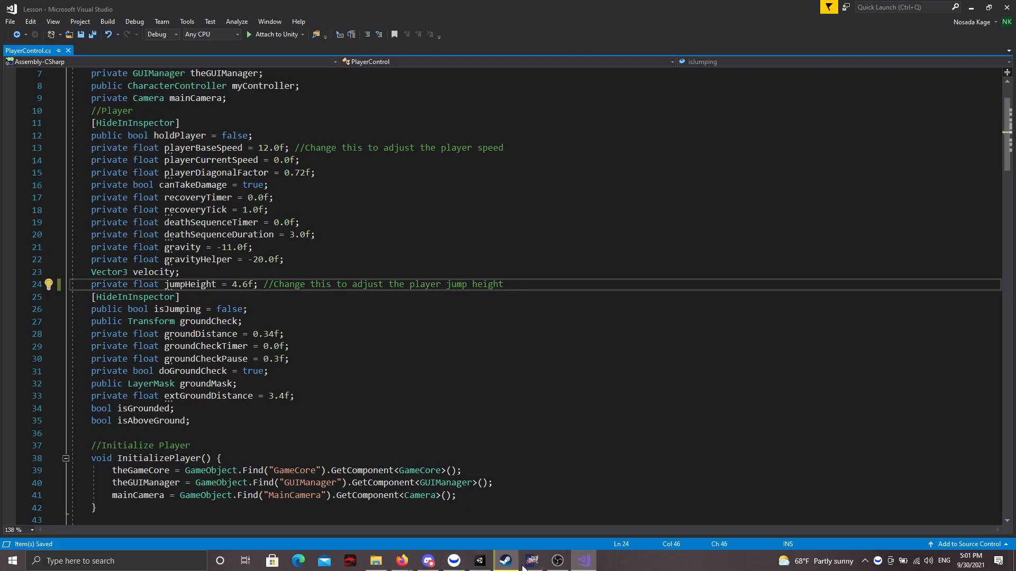
# Switch to Unity, run the game to test walking and jumping with the new jump height, and stop it.
pyautogui.click(480, 561)
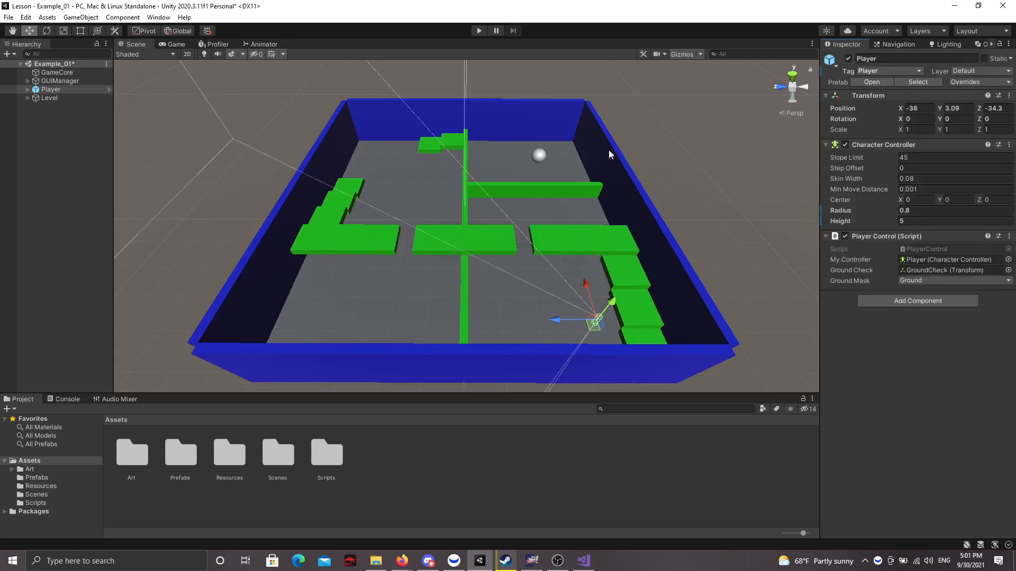
pyautogui.click(473, 31)
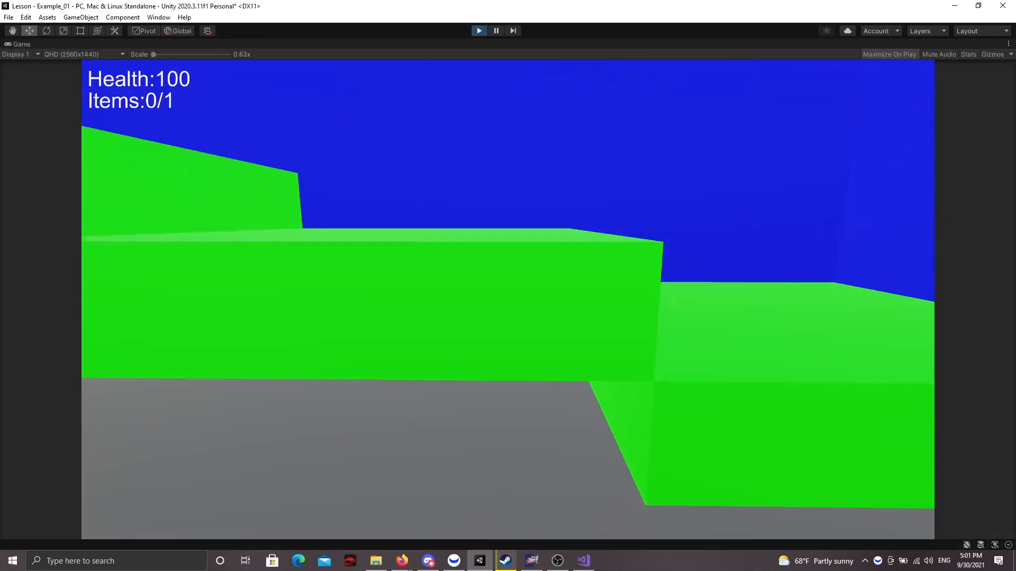
pyautogui.press('w')
pyautogui.press('space')
pyautogui.press('w')
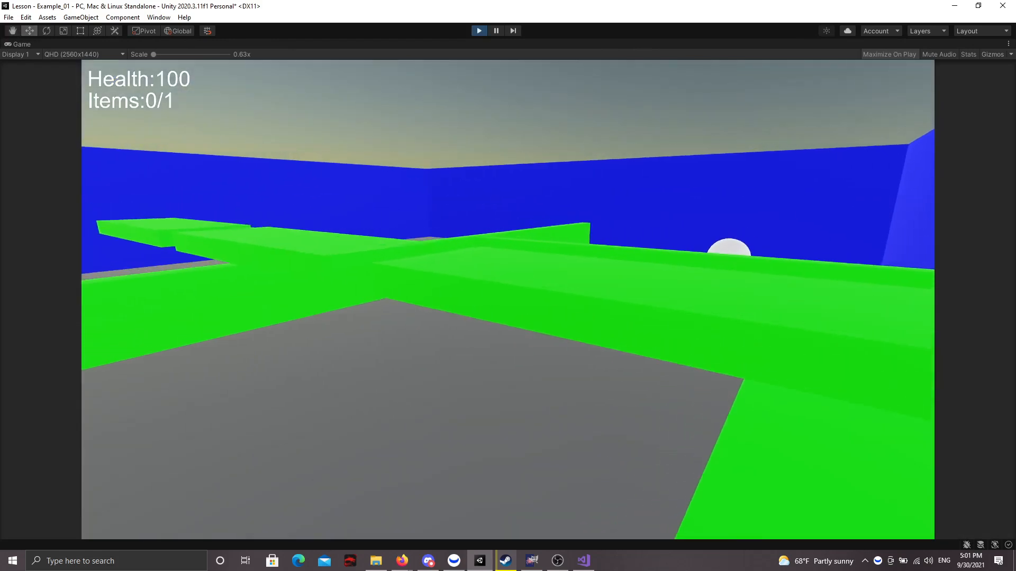
pyautogui.press('Escape')
pyautogui.click(478, 31)
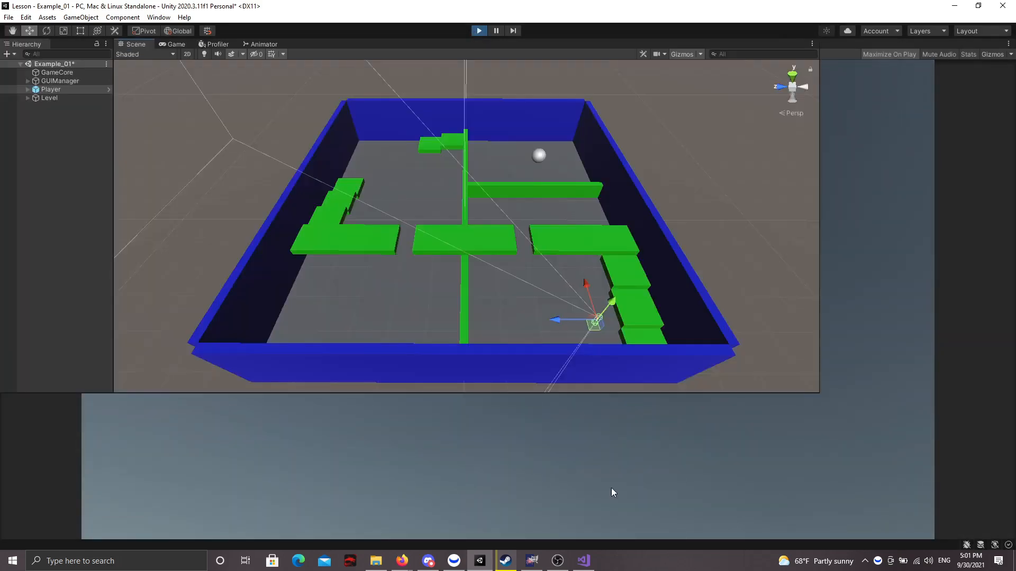
# Return to Visual Studio and review the variables between playerBaseSpeed and jumpHeight along with those two values.
pyautogui.click(587, 562)
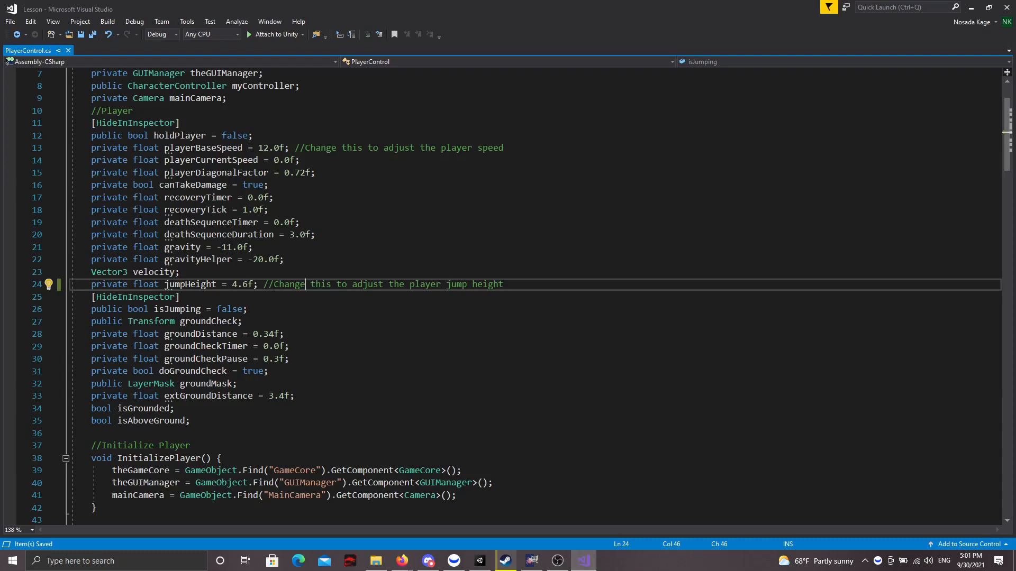
pyautogui.moveTo(295, 265); pyautogui.dragTo(70, 160)
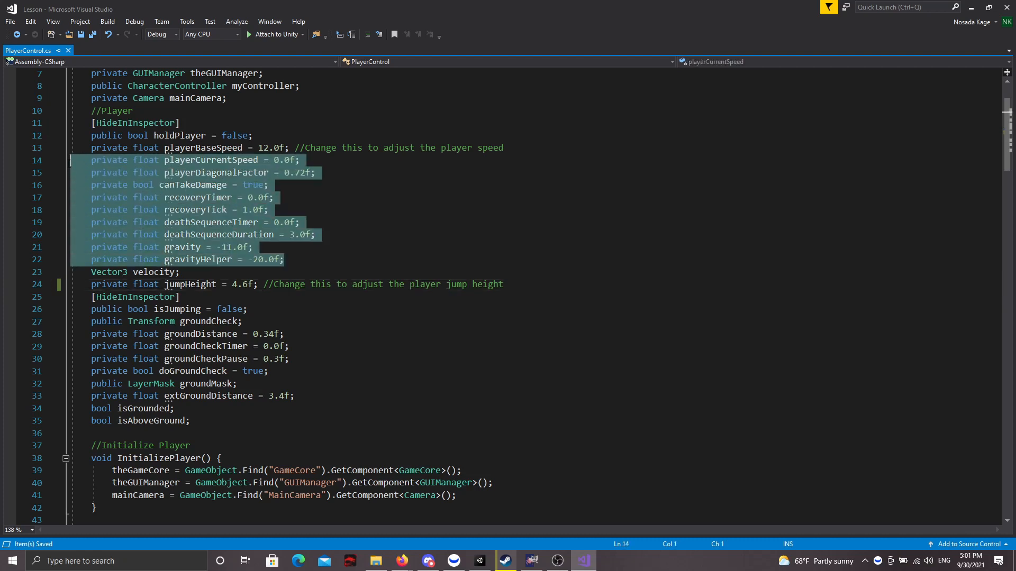
pyautogui.click(391, 256)
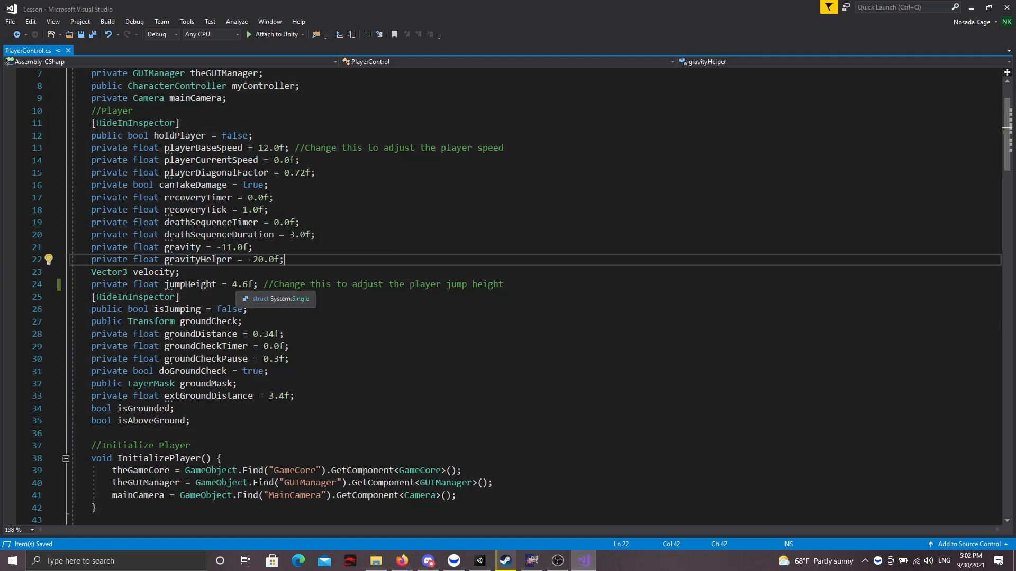
pyautogui.click(243, 284)
pyautogui.click(269, 148)
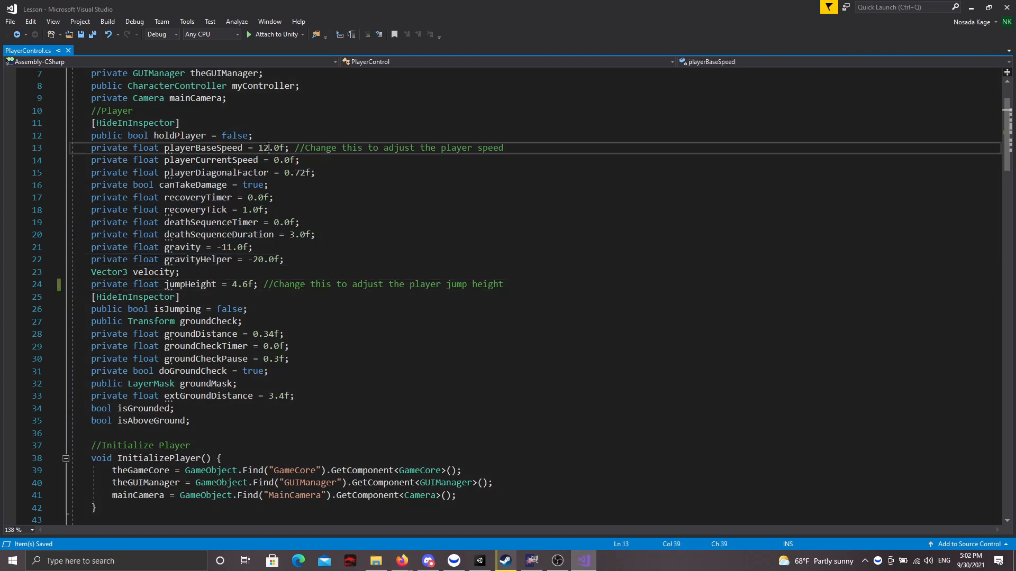
pyautogui.click(237, 284)
pyautogui.click(263, 147)
# Go back to Unity, deselect the Player and open the project's Scripts folder.
pyautogui.click(974, 8)
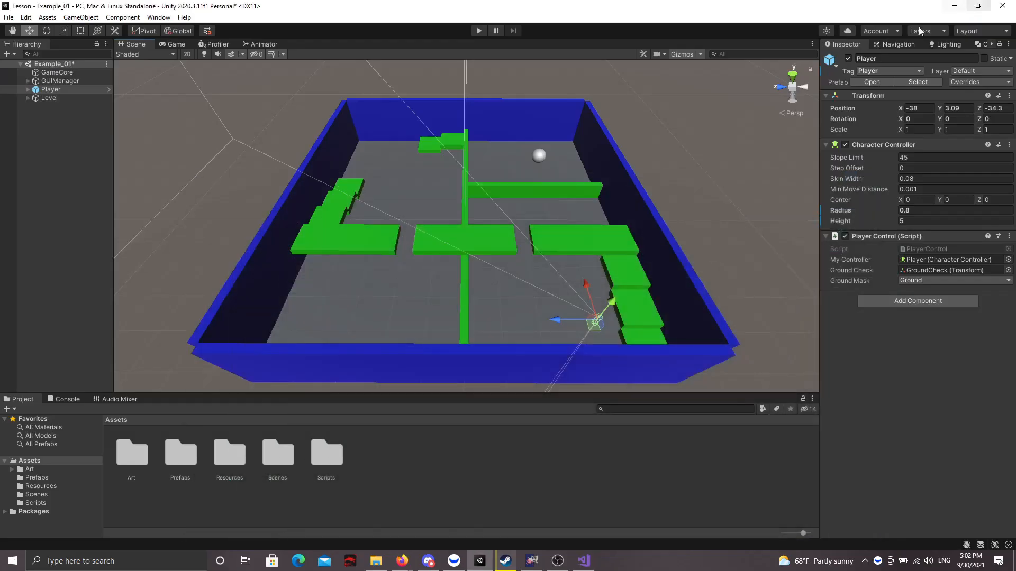
pyautogui.click(725, 173)
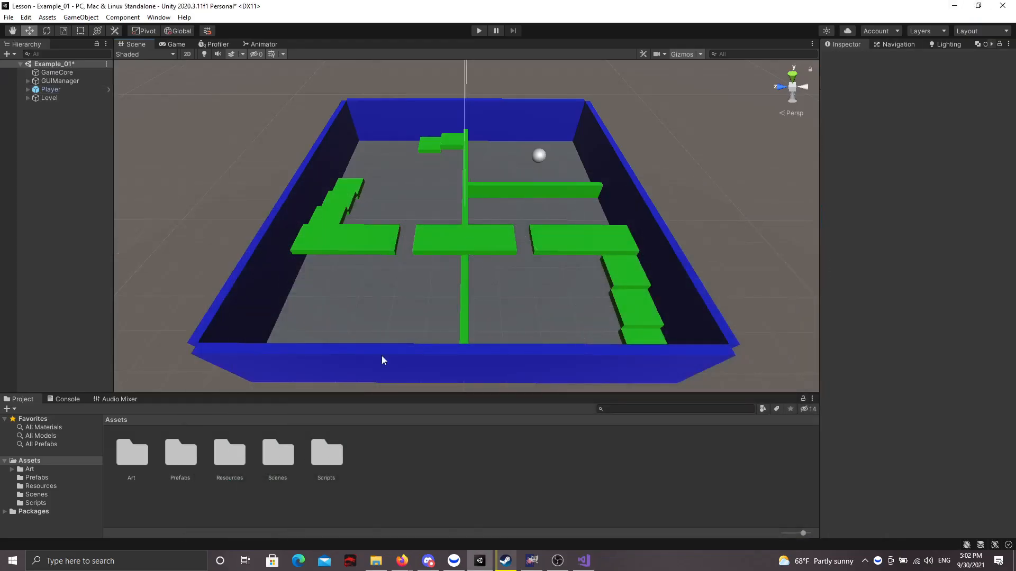
pyautogui.doubleClick(328, 460)
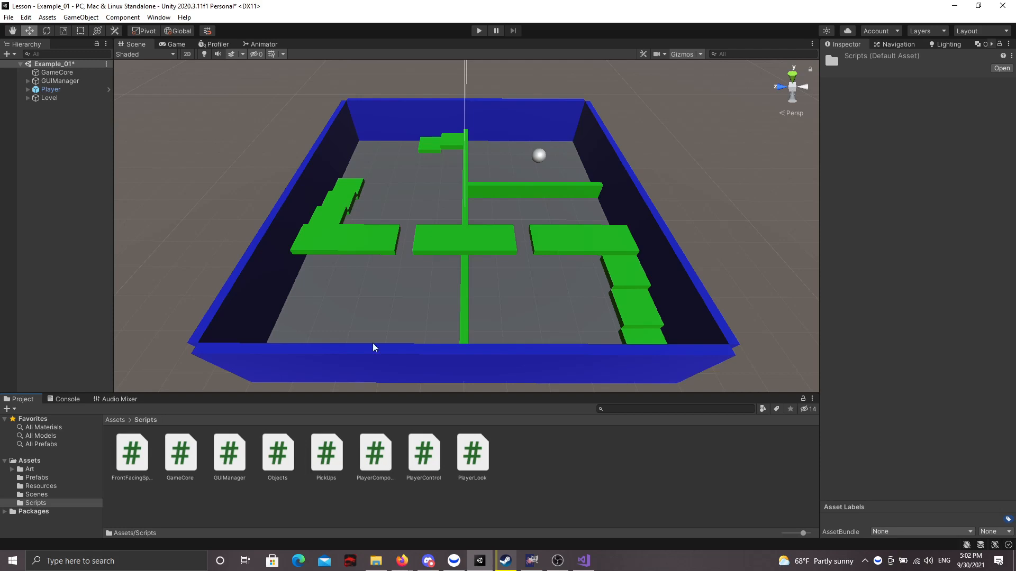
# Move the sphere into the open floor section near the player, at about X -26.6, Z -12.9.
pyautogui.press('w')
pyautogui.moveTo(494, 229); pyautogui.dragTo(501, 232, button='right')
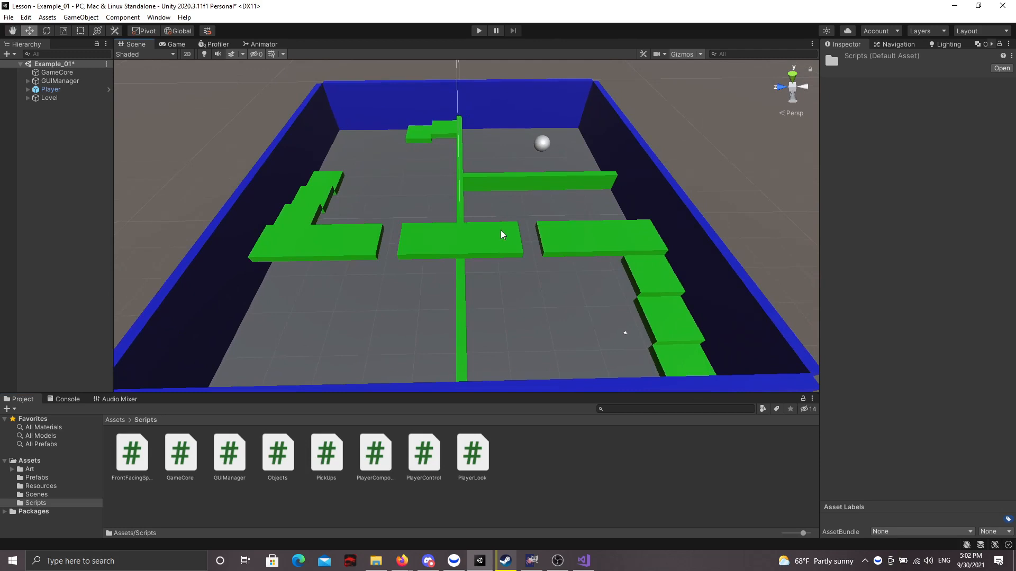
pyautogui.click(543, 148)
pyautogui.moveTo(535, 147); pyautogui.dragTo(504, 298)
pyautogui.press('w')
pyautogui.moveTo(512, 299); pyautogui.dragTo(456, 201, button='right')
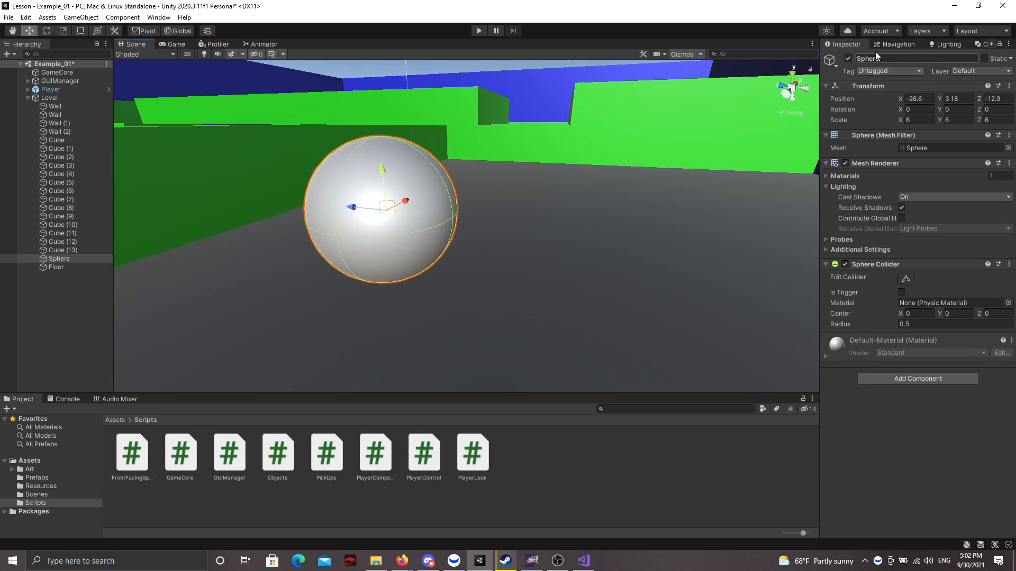
# Assign the PickUp tag to the sphere and make its Sphere Collider a trigger.
pyautogui.click(916, 71)
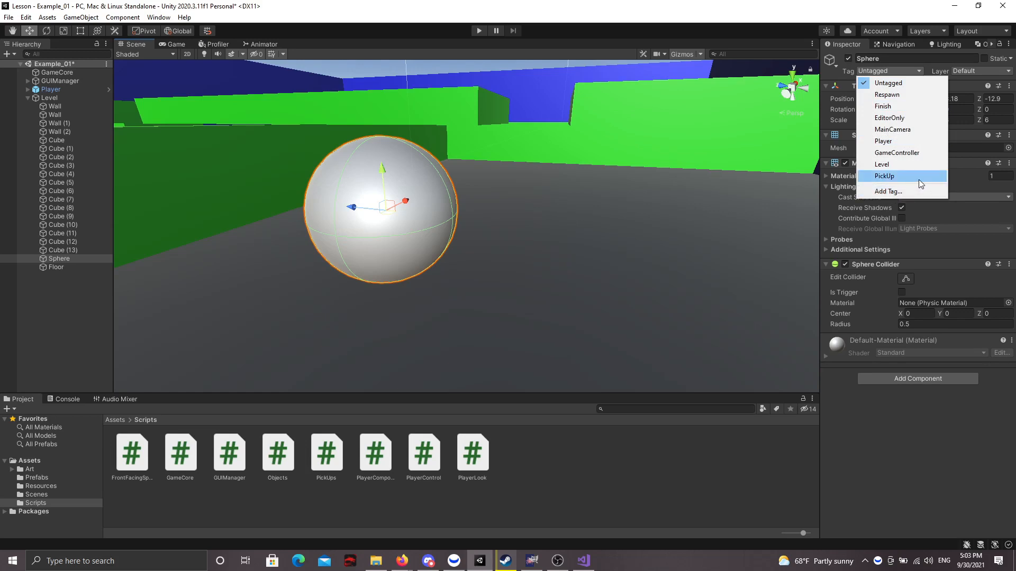
pyautogui.click(887, 177)
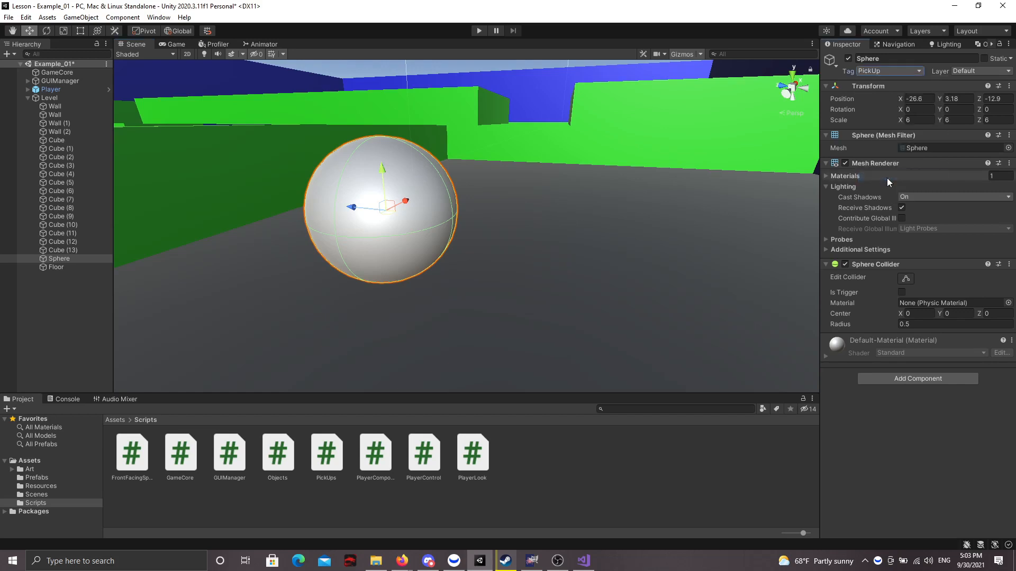
pyautogui.moveTo(470, 220); pyautogui.dragTo(460, 220, button='right')
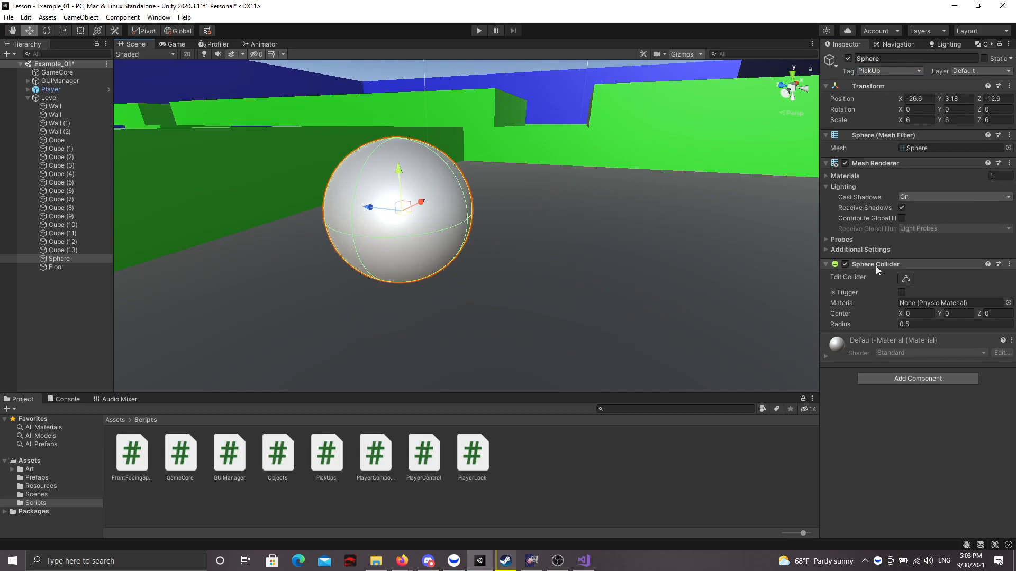
pyautogui.click(901, 293)
pyautogui.rightClick(848, 299)
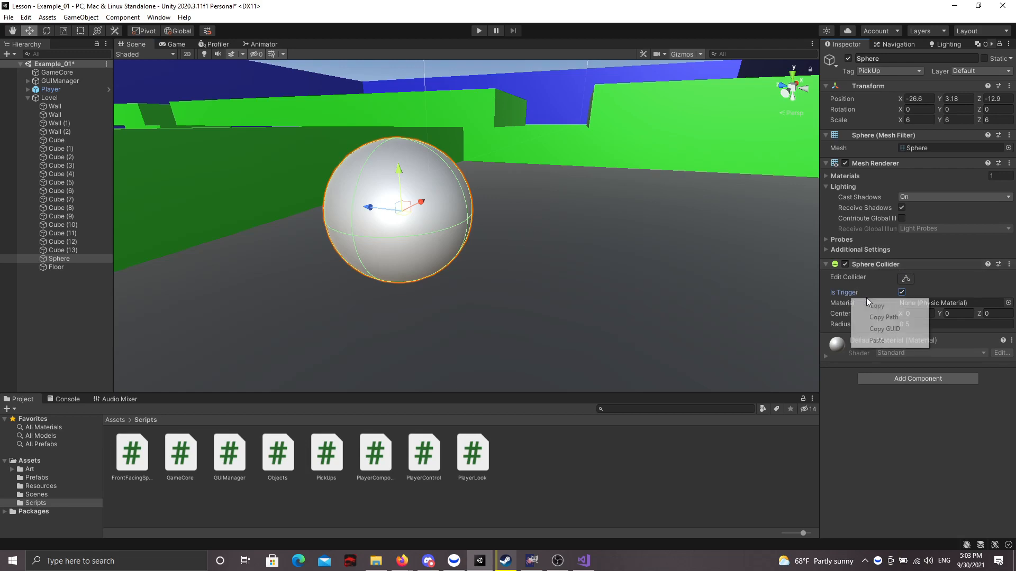
# Add the Pick Ups script component to the sphere and set its Pick Up Type to Item.
pyautogui.click(915, 380)
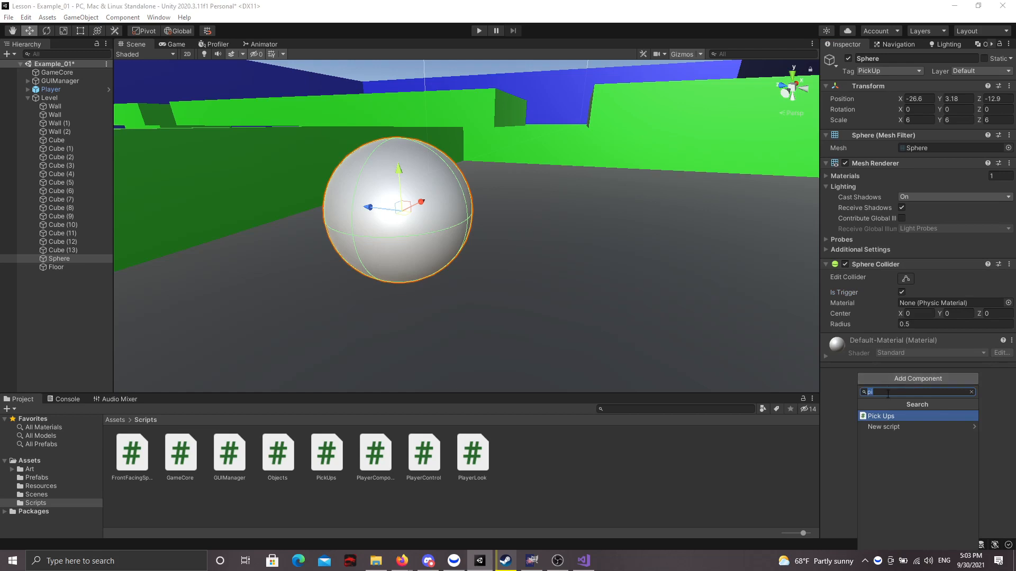
pyautogui.press('BackSpace')
pyautogui.press('BackSpace')
pyautogui.write('p')
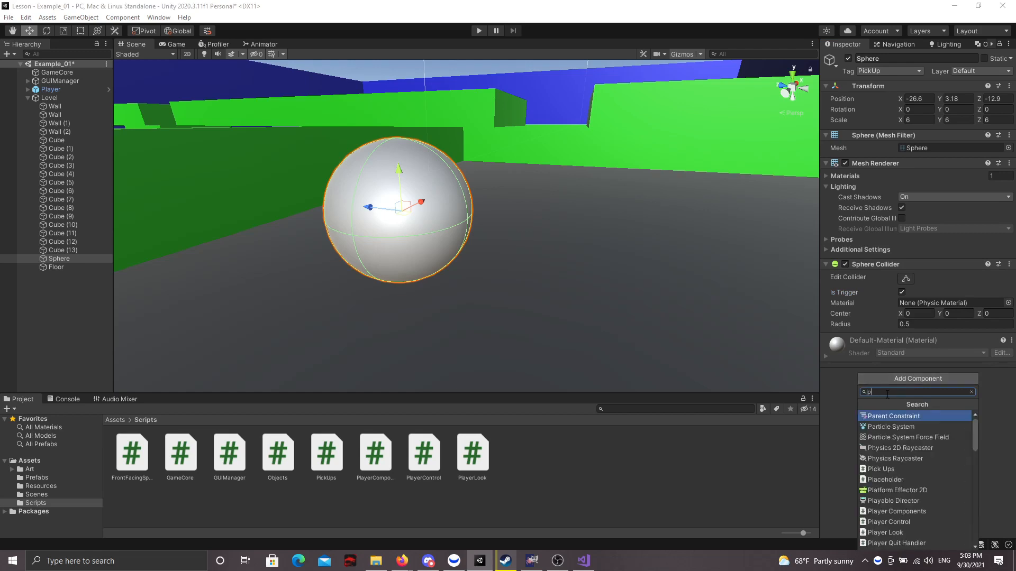
pyautogui.write('i')
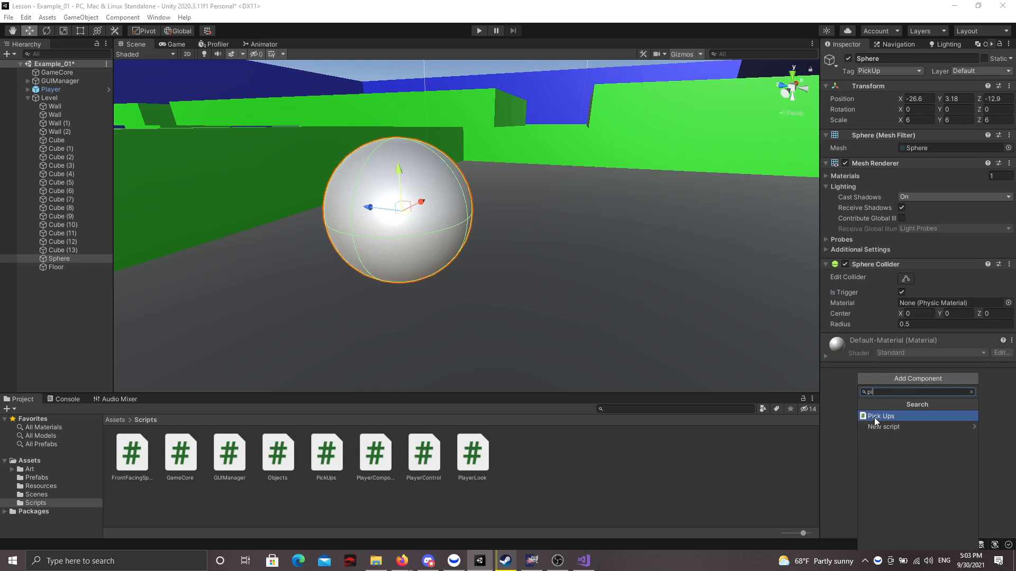
pyautogui.click(874, 416)
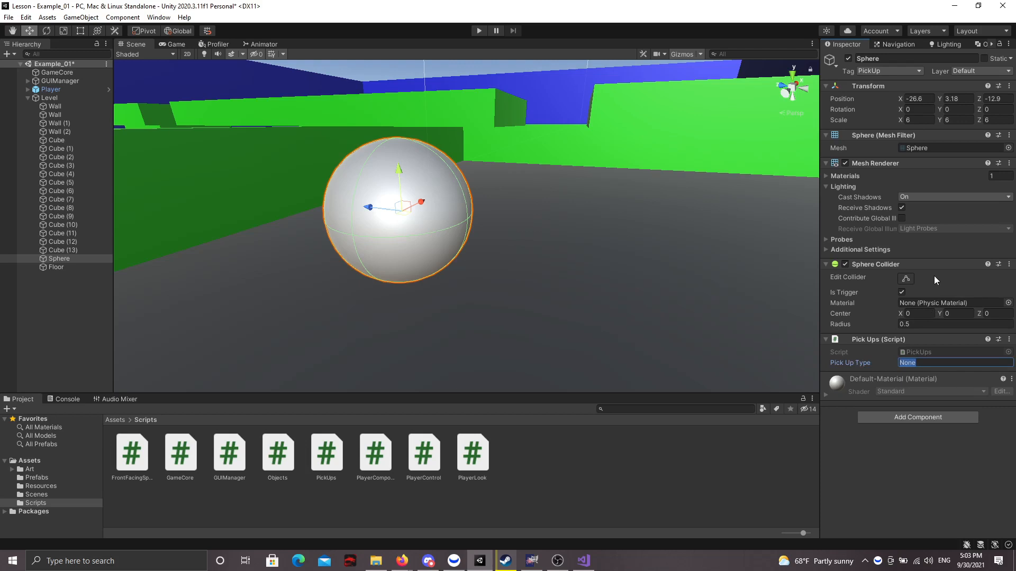
pyautogui.write('Item')
# Collapse the Level group and open the GameCore object's Number Of Items value for editing.
pyautogui.moveTo(526, 221); pyautogui.dragTo(522, 225, button='right')
pyautogui.press('s')
pyautogui.click(26, 98)
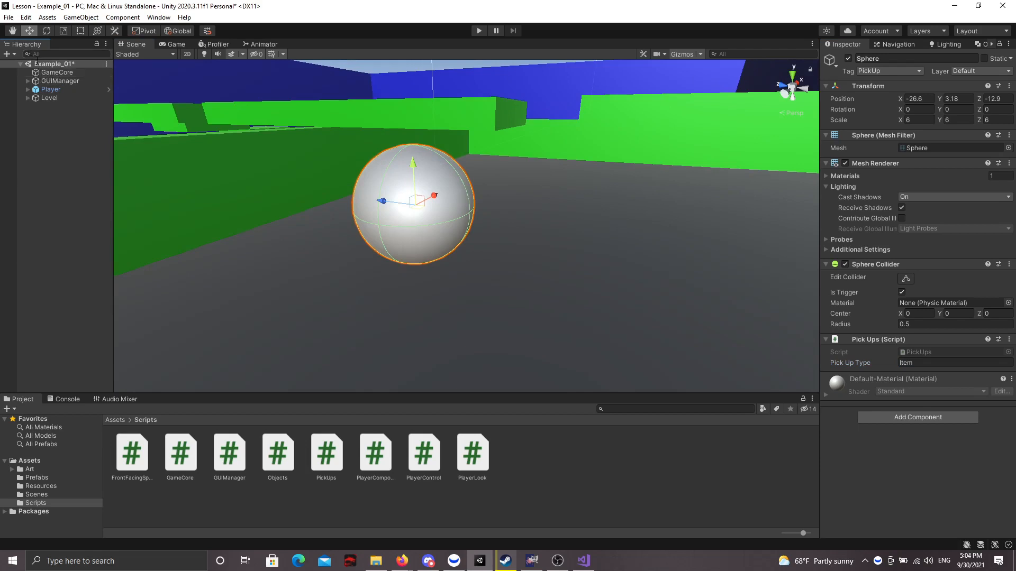
pyautogui.click(52, 75)
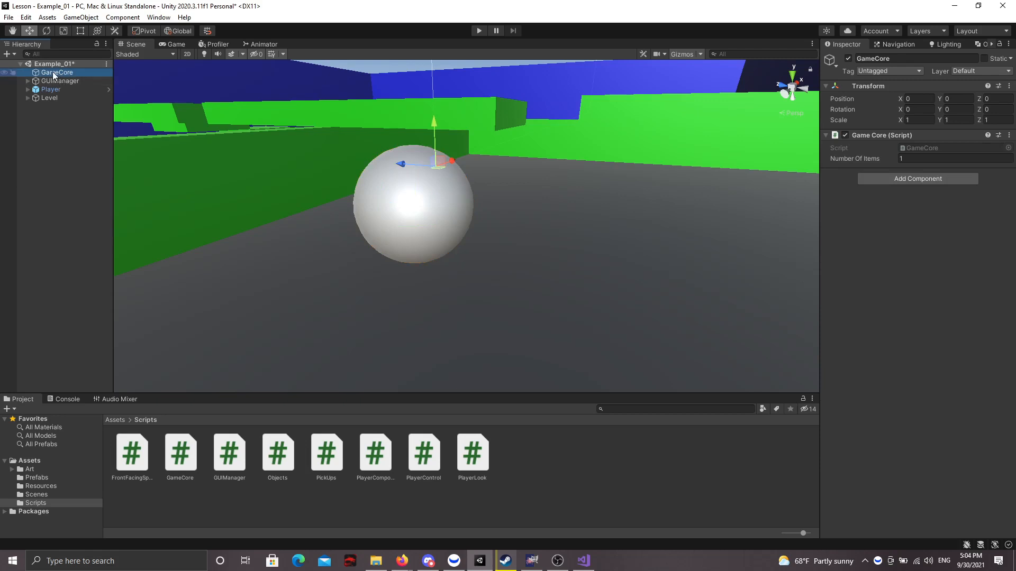
pyautogui.click(918, 159)
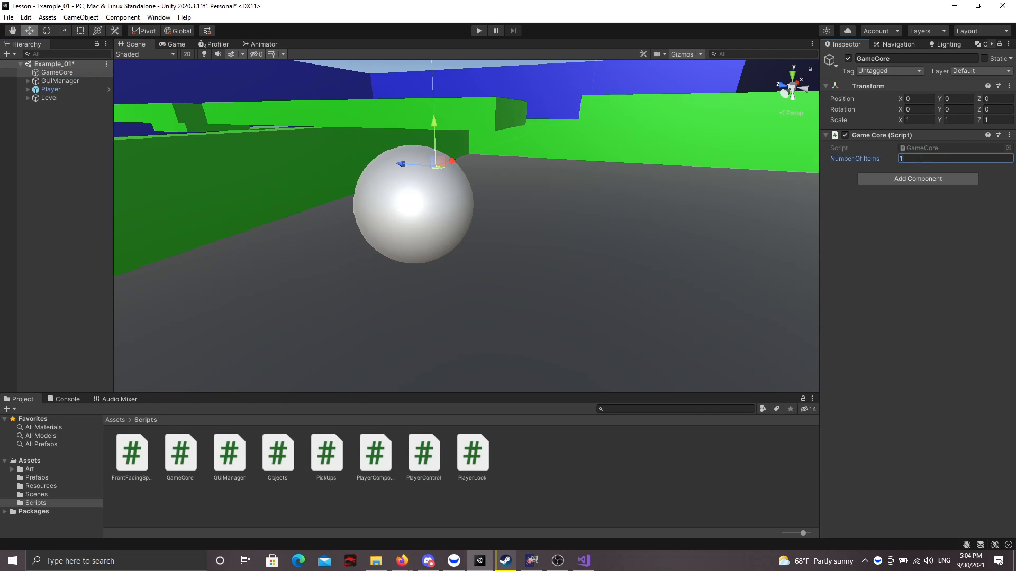
# Play-test the level by walking the player into the sphere to collect it, and stop the game.
pyautogui.click(477, 31)
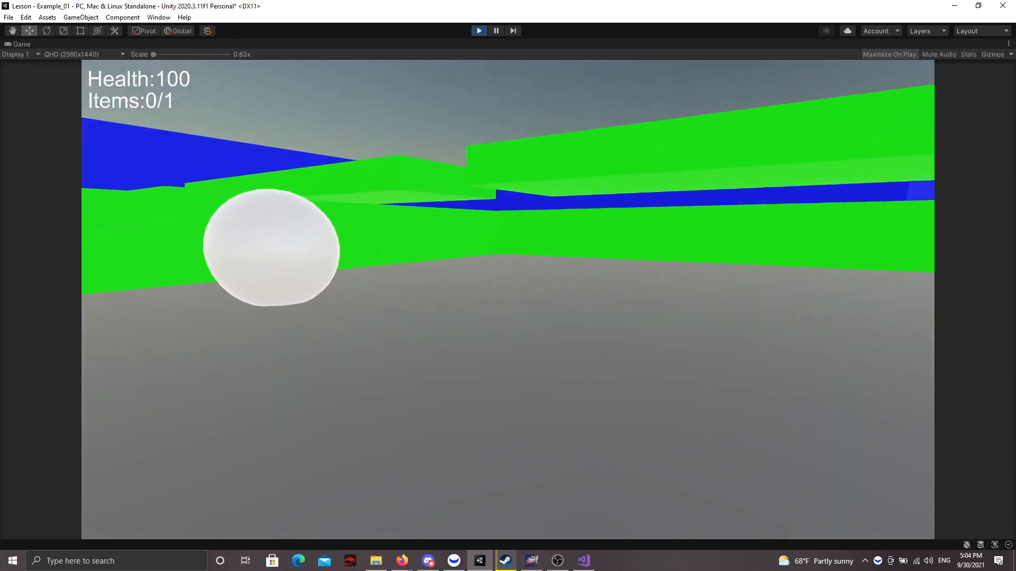
pyautogui.press('w')
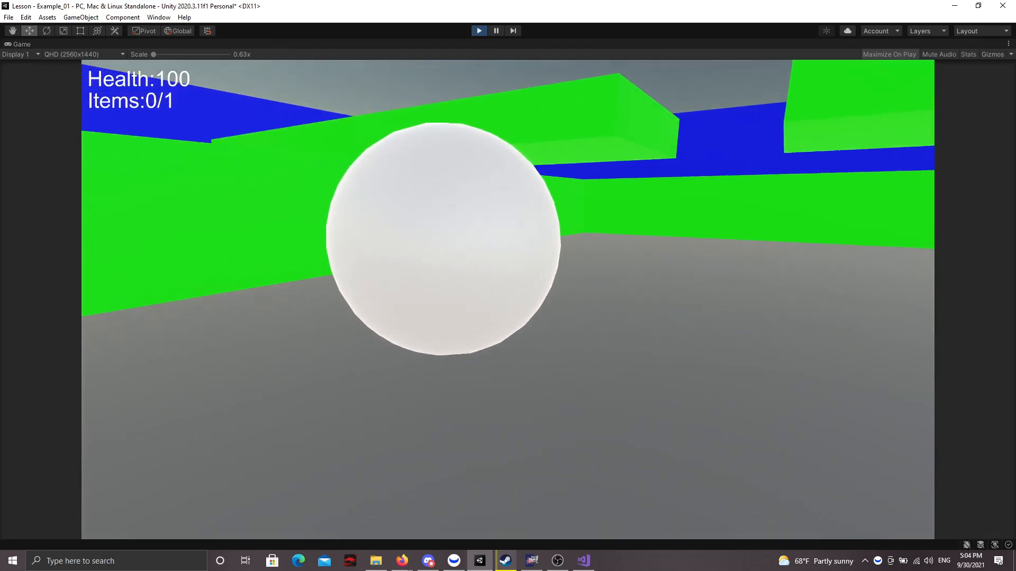
pyautogui.press('w')
pyautogui.press('s')
pyautogui.press('w')
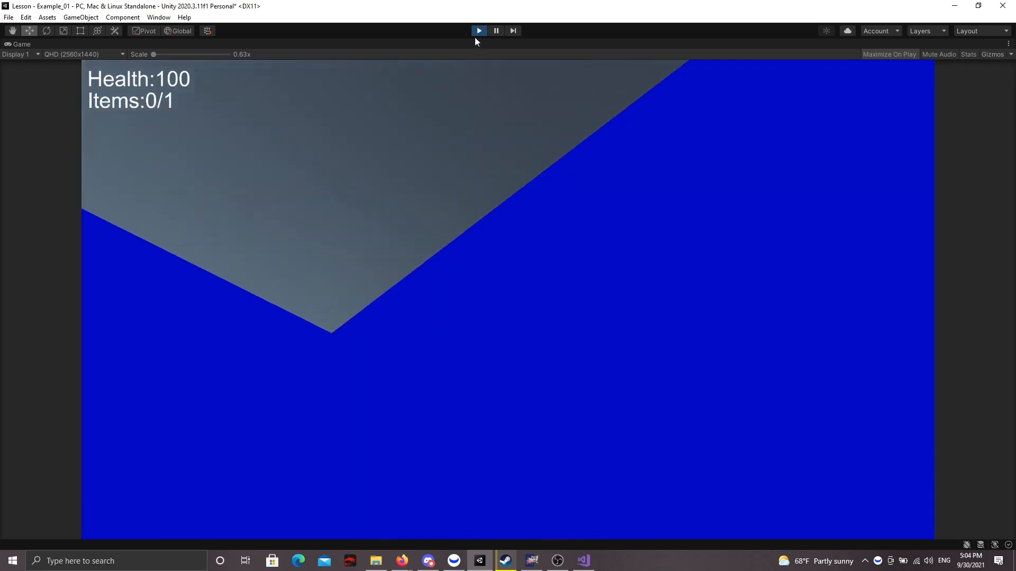
pyautogui.click(477, 31)
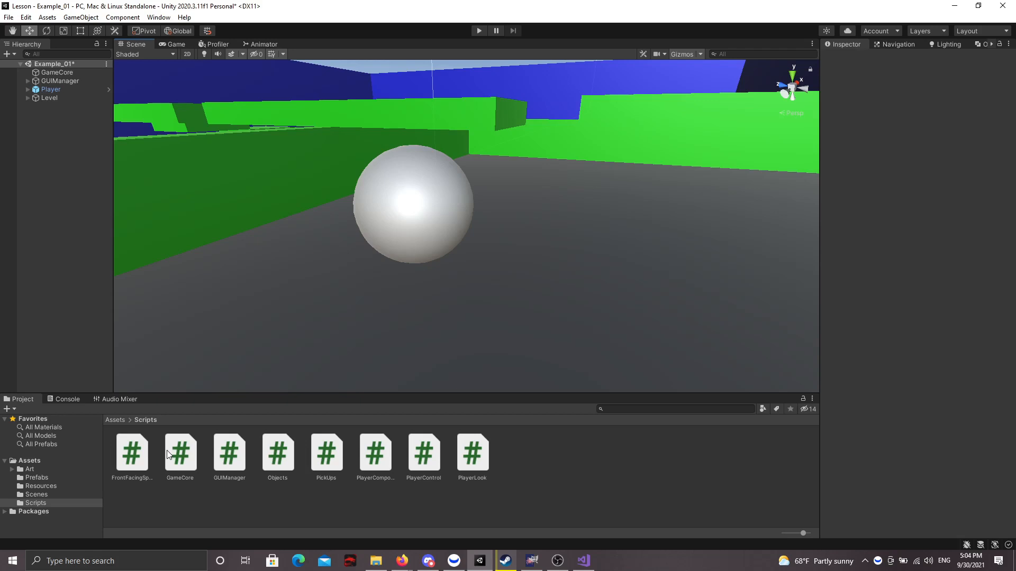
# Add a 3D cube to the scene and place it beside the sphere at about X -37.5, Z -16.95.
pyautogui.click(399, 234)
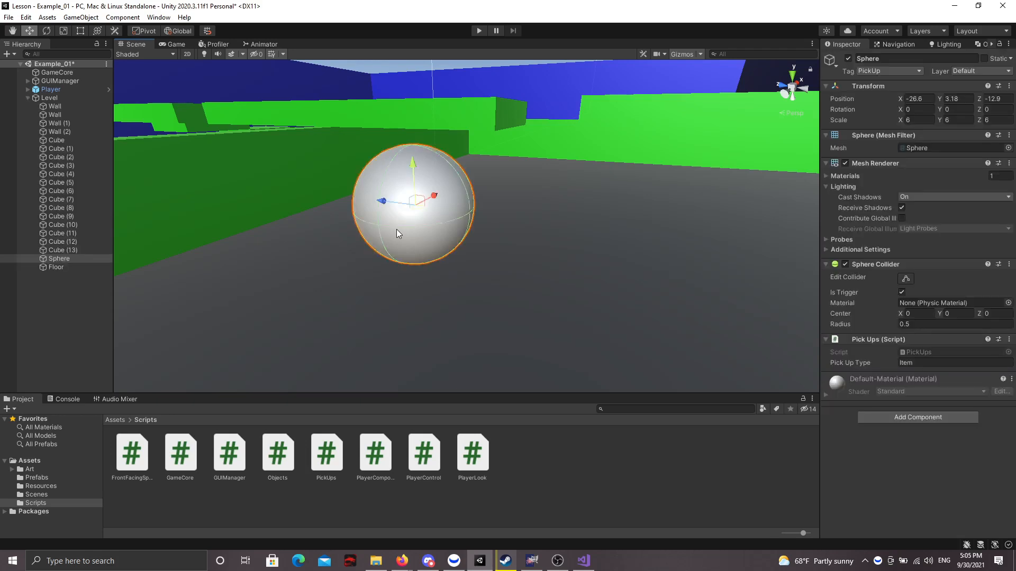
pyautogui.moveTo(397, 230)
pyautogui.keyDown('alt'); pyautogui.mouseDown()
pyautogui.moveTo(528, 231)
pyautogui.moveTo(383, 237)
pyautogui.mouseUp(); pyautogui.keyUp('alt')
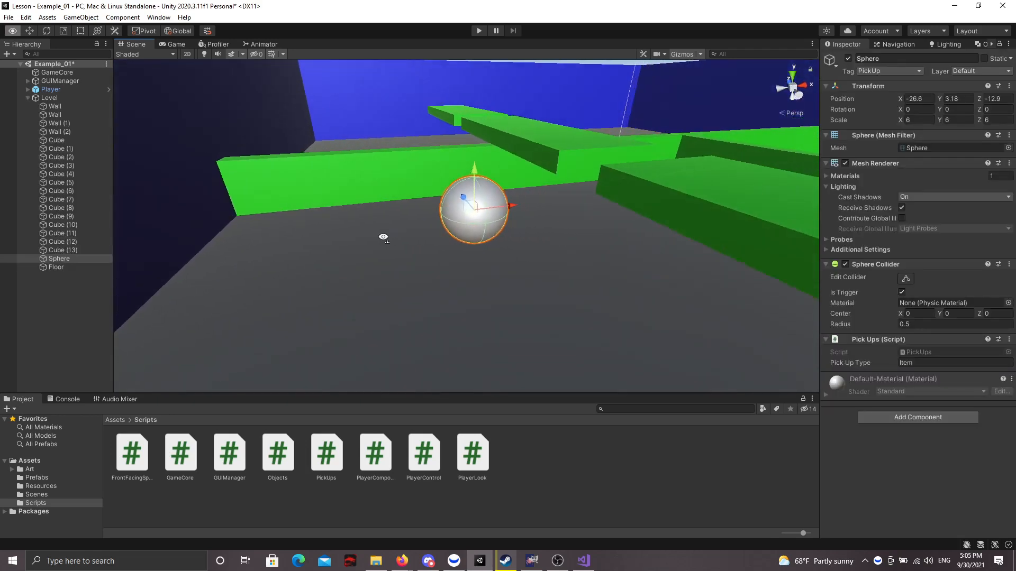
pyautogui.click(87, 17)
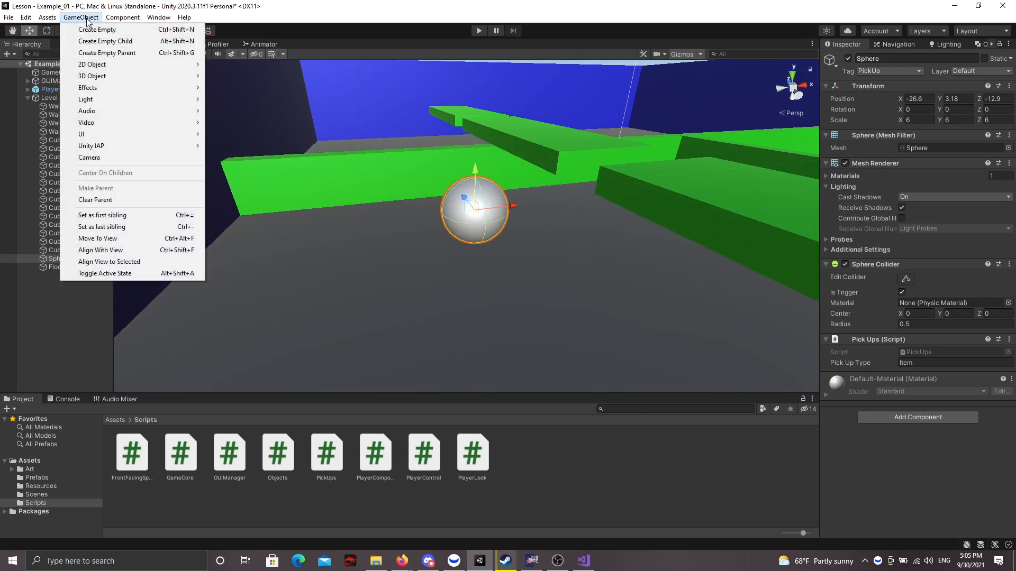
pyautogui.moveTo(101, 77)
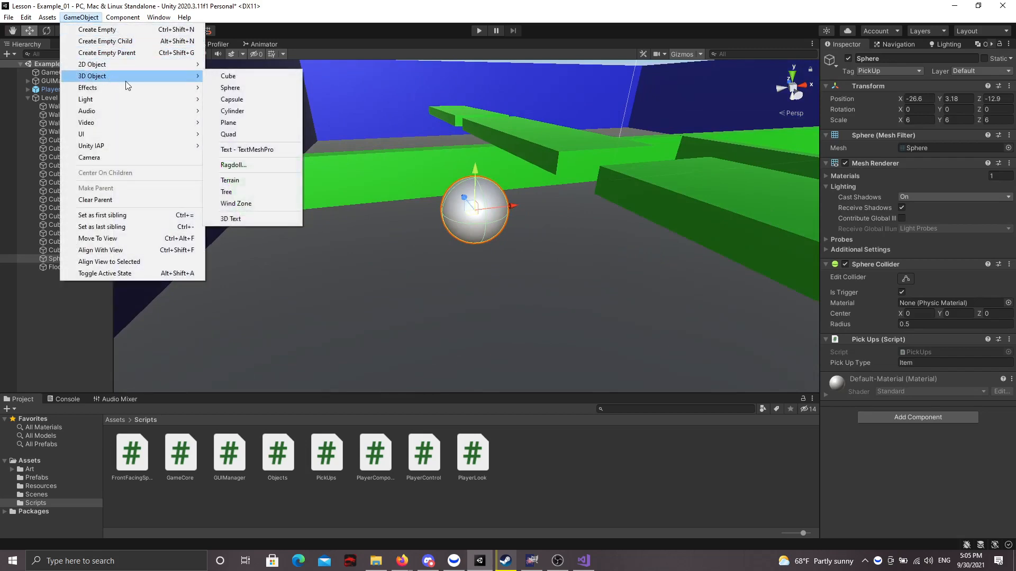
pyautogui.click(228, 76)
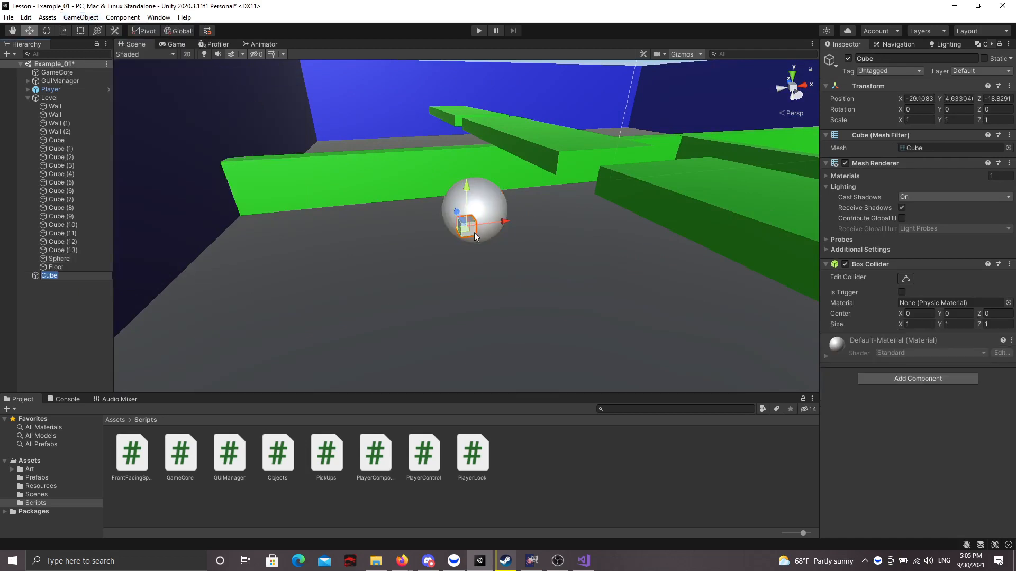
pyautogui.moveTo(466, 232); pyautogui.dragTo(332, 234)
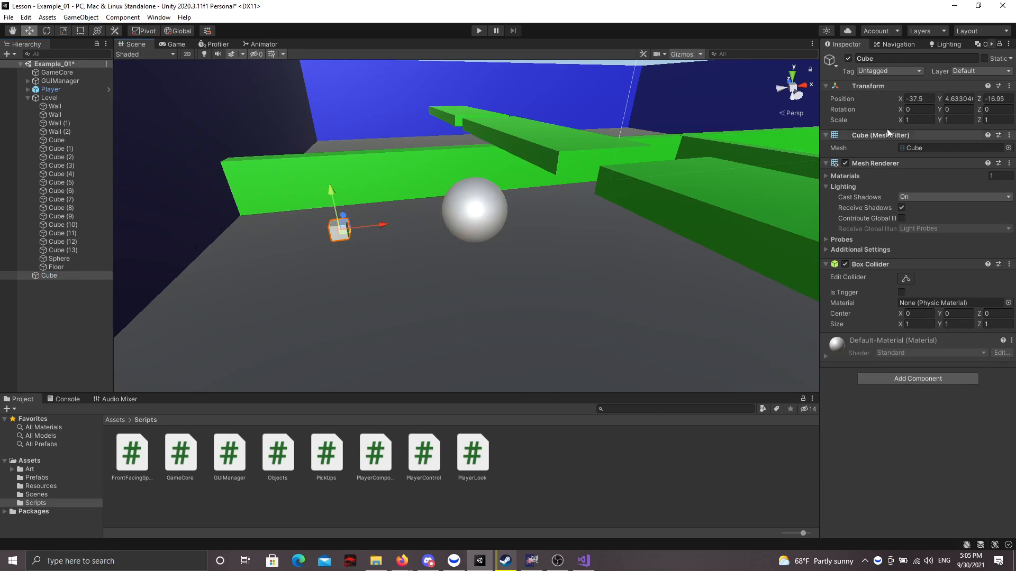
# Assign the PickUp tag to the new cube and add the Pick Ups script with its Pick Up Type set to Item.
pyautogui.click(901, 71)
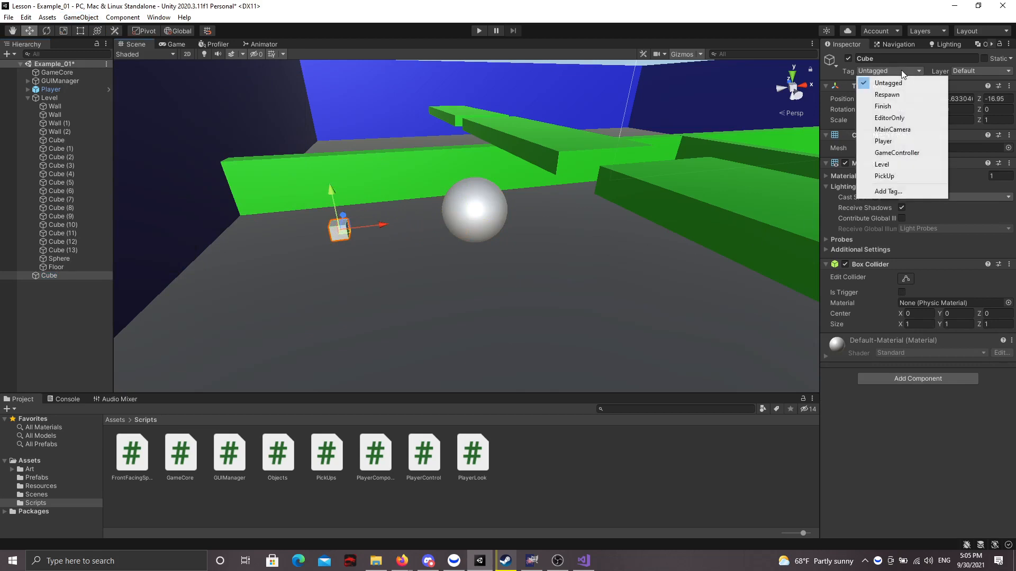
pyautogui.click(903, 176)
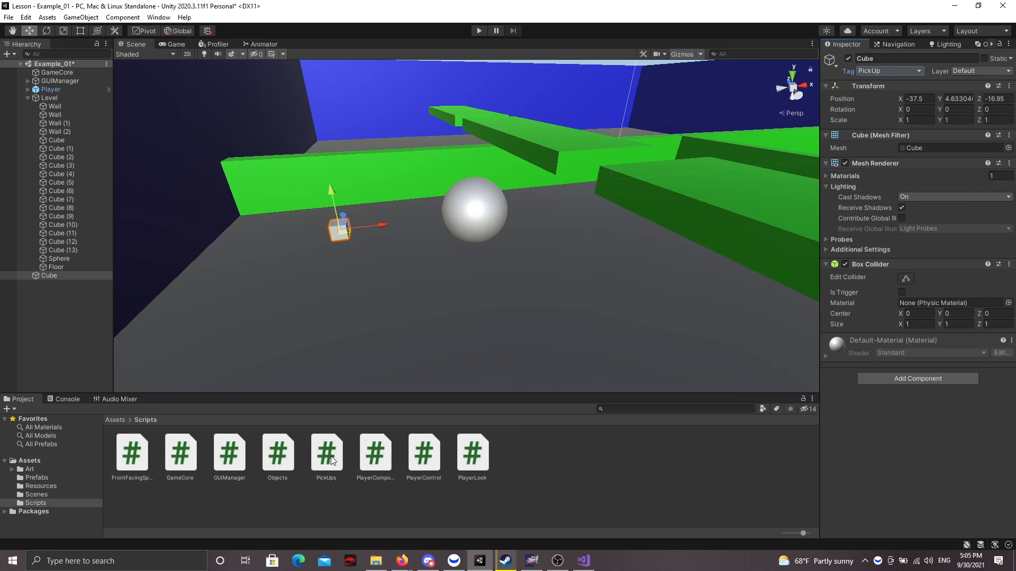
pyautogui.moveTo(333, 461); pyautogui.dragTo(860, 392)
pyautogui.moveTo(860, 402); pyautogui.dragTo(862, 402)
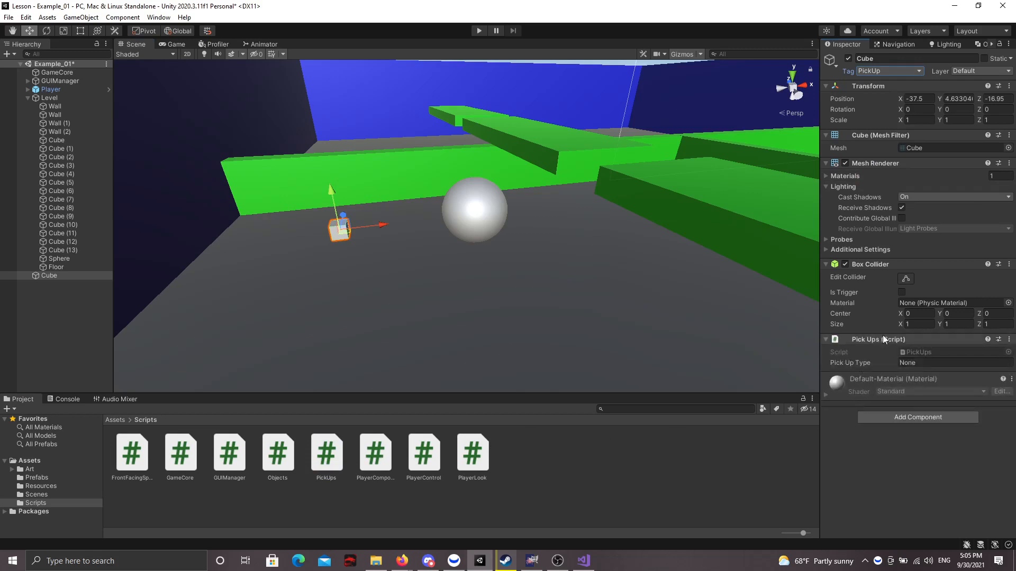
pyautogui.click(928, 364)
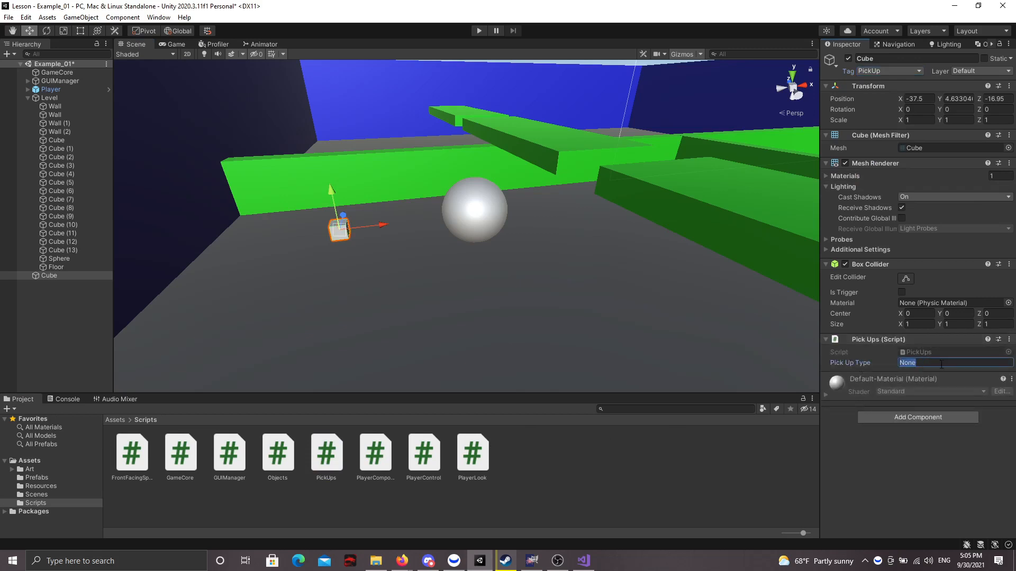
pyautogui.write('Item')
# Set the GameCore object's Number Of Items to 2.
pyautogui.click(57, 72)
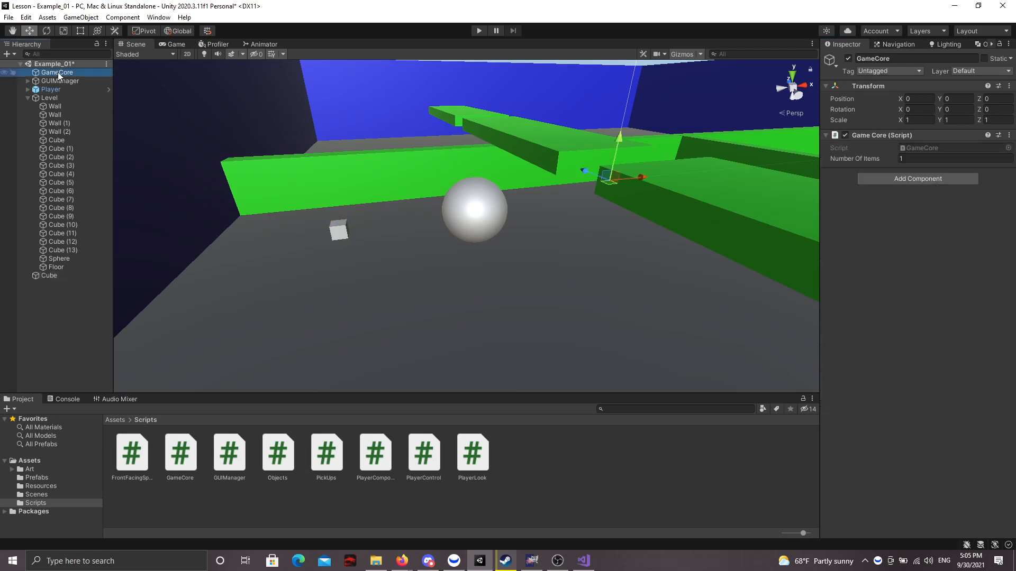
pyautogui.click(925, 158)
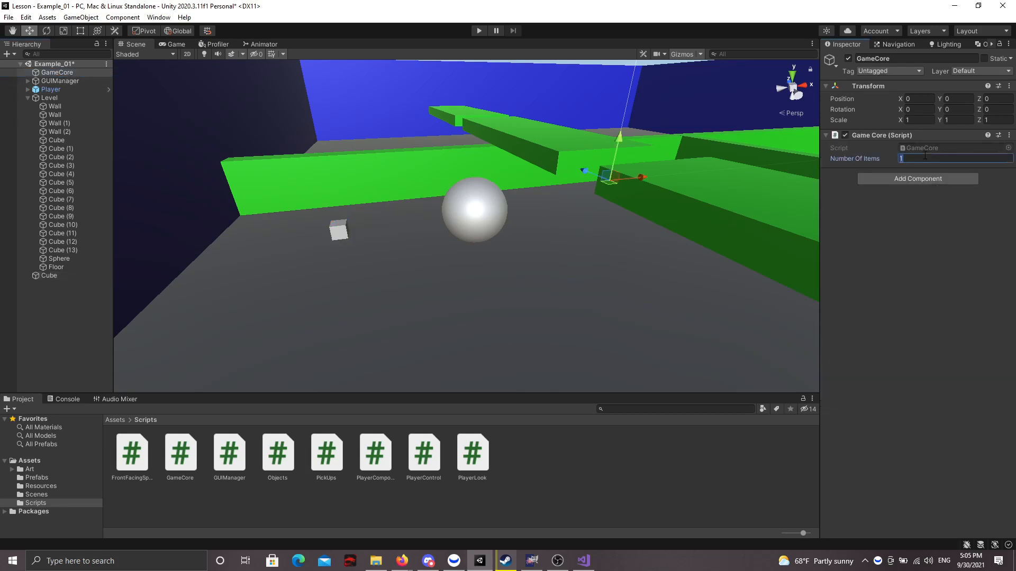
pyautogui.write('2')
# Play-test collecting the sphere and walking into the cube, and stop the game.
pyautogui.click(477, 32)
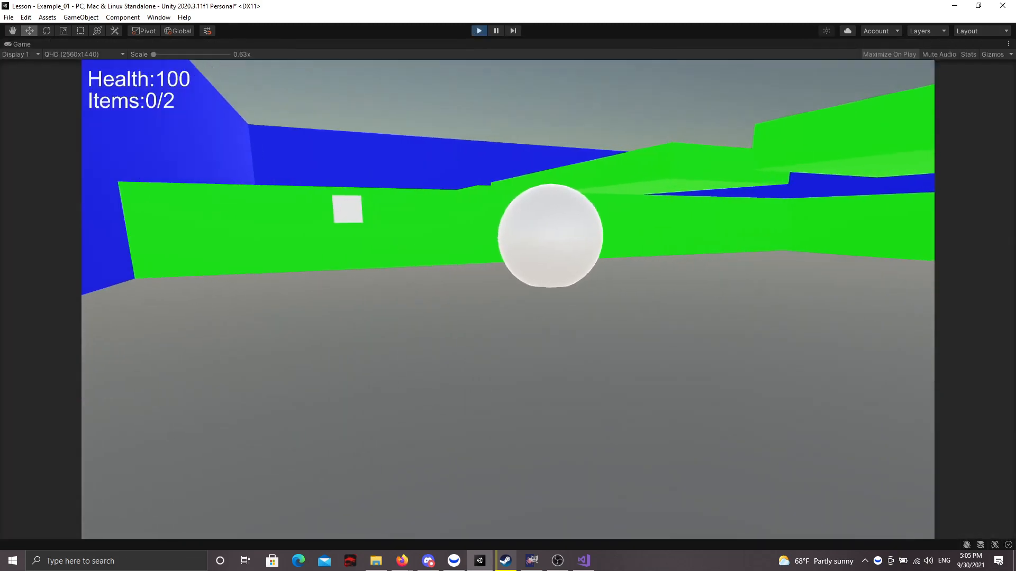
pyautogui.press('w')
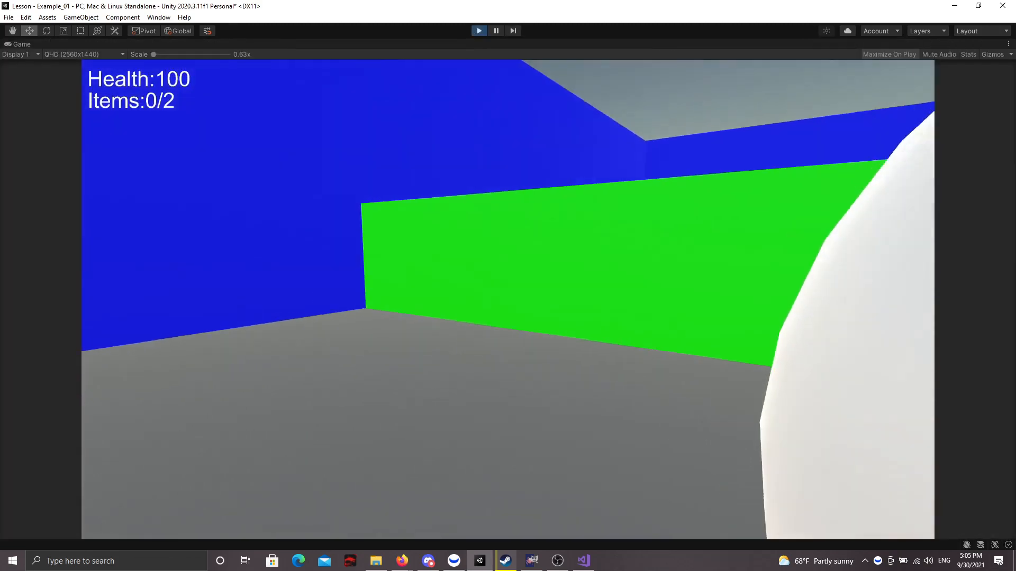
pyautogui.press('w')
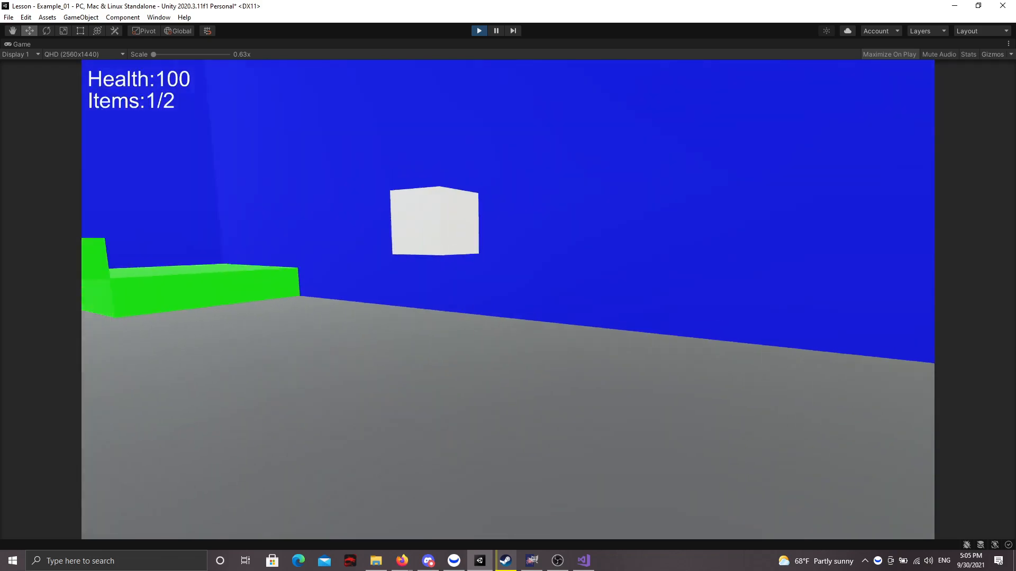
pyautogui.press('w')
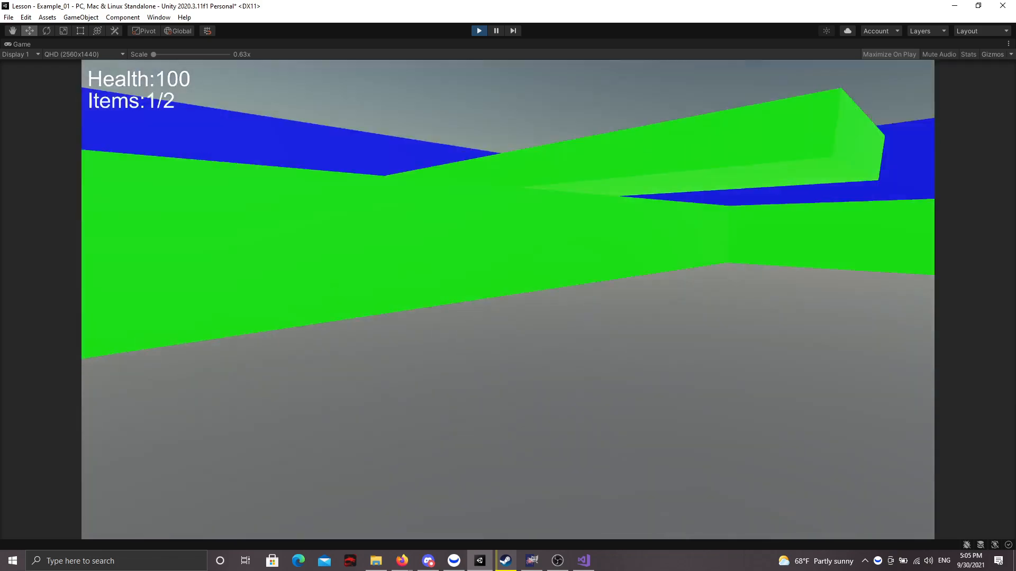
pyautogui.press('s')
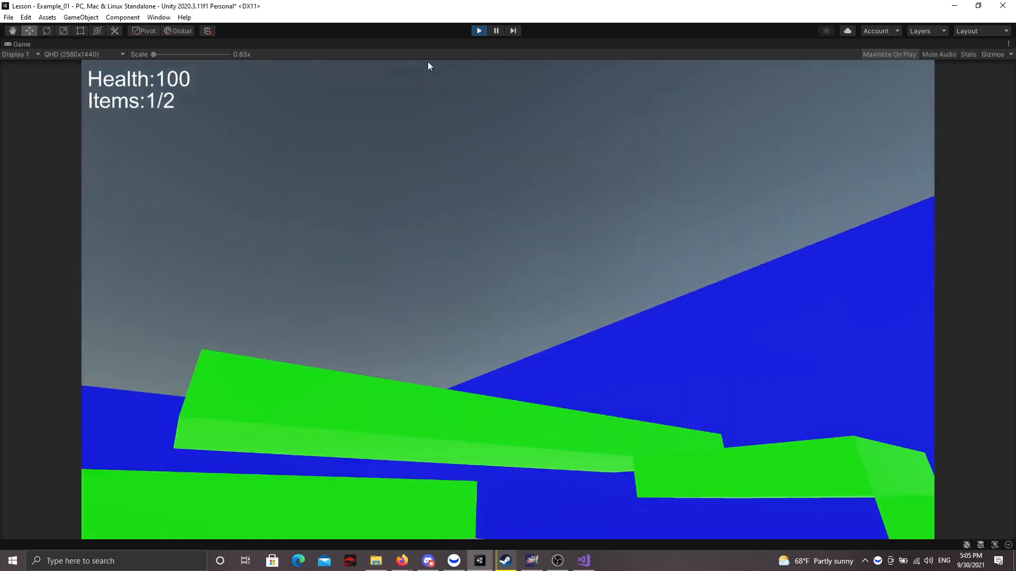
pyautogui.click(479, 31)
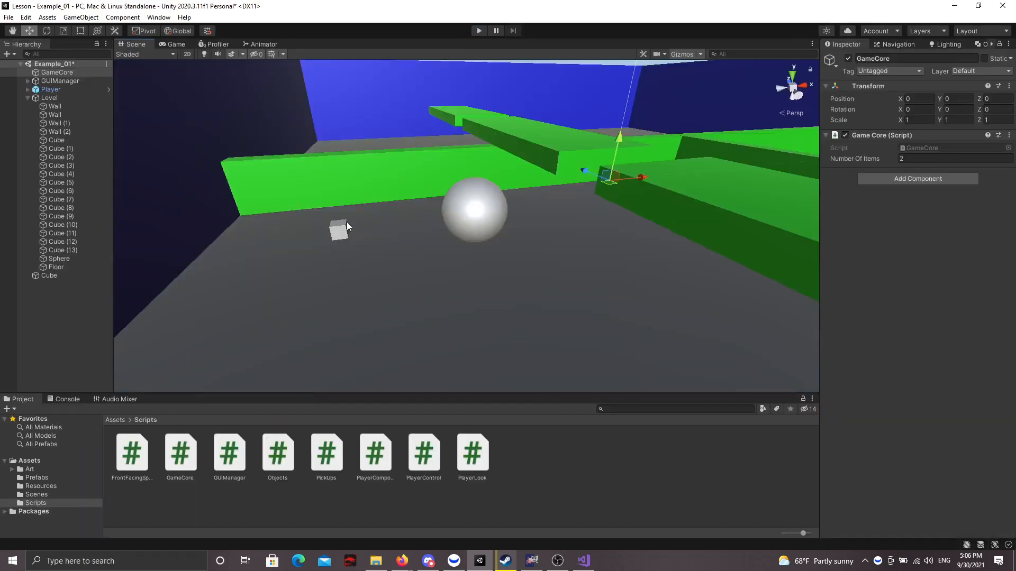
# Make the new cube's Box Collider a trigger.
pyautogui.click(341, 229)
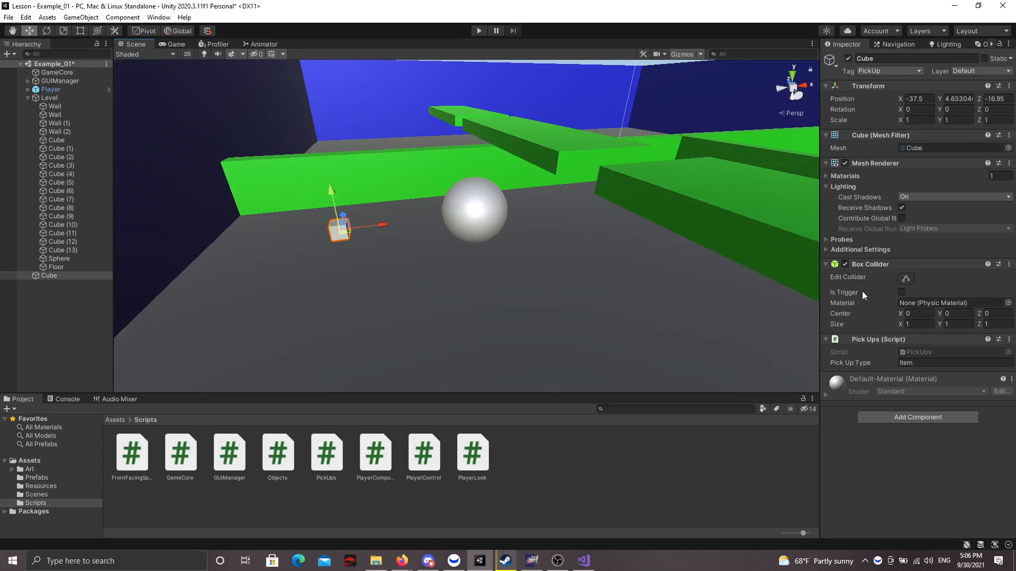
pyautogui.click(902, 294)
# Play-test the level again by collecting both the sphere and the cube, and stop the game.
pyautogui.click(480, 31)
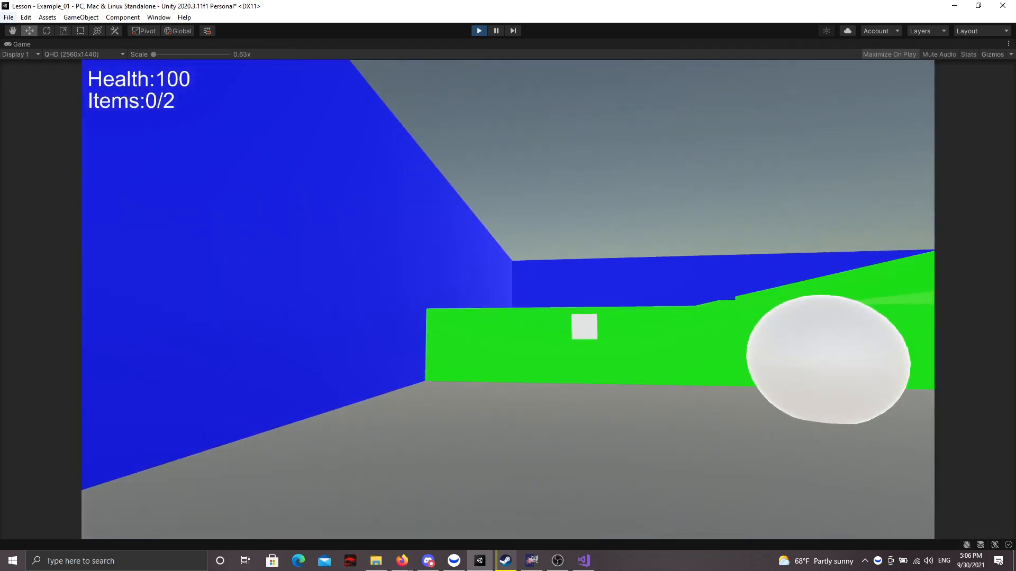
pyautogui.press('w')
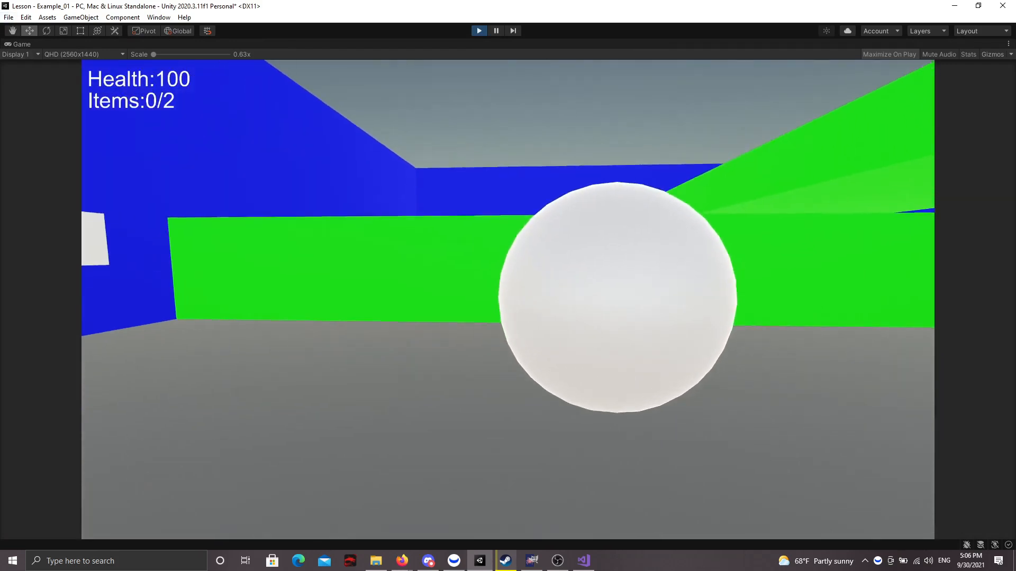
pyautogui.press('w')
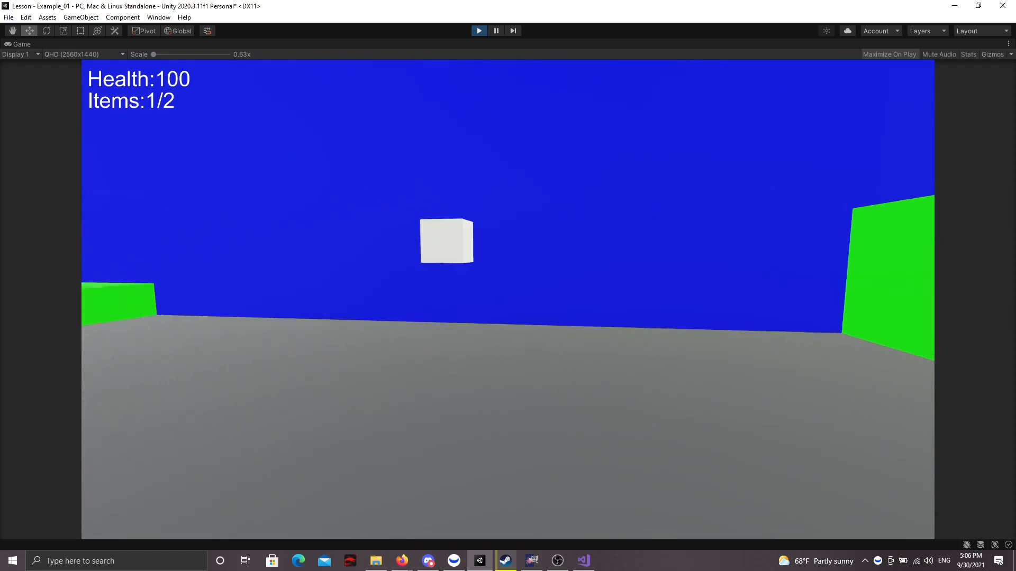
pyautogui.press('w')
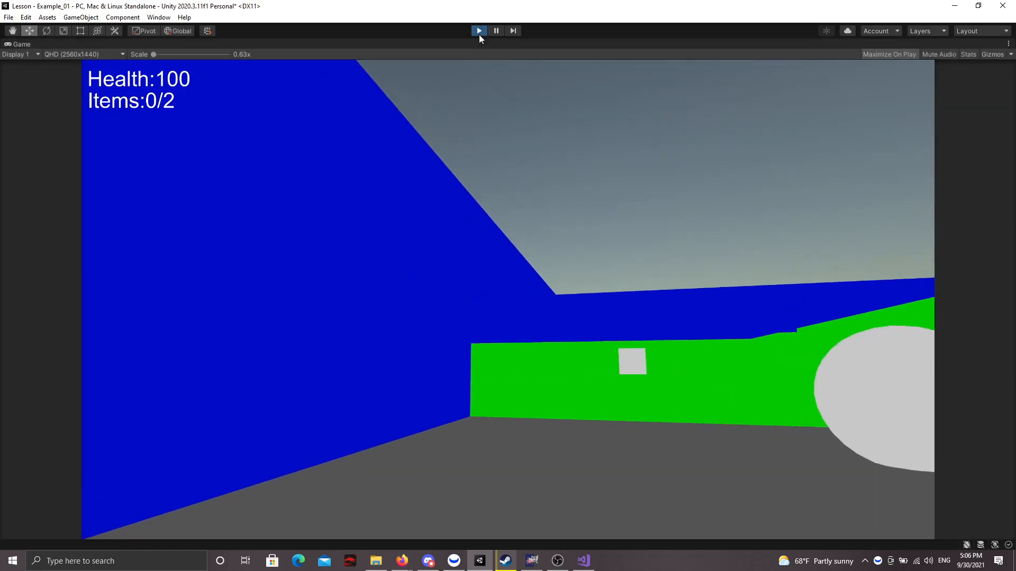
pyautogui.click(479, 32)
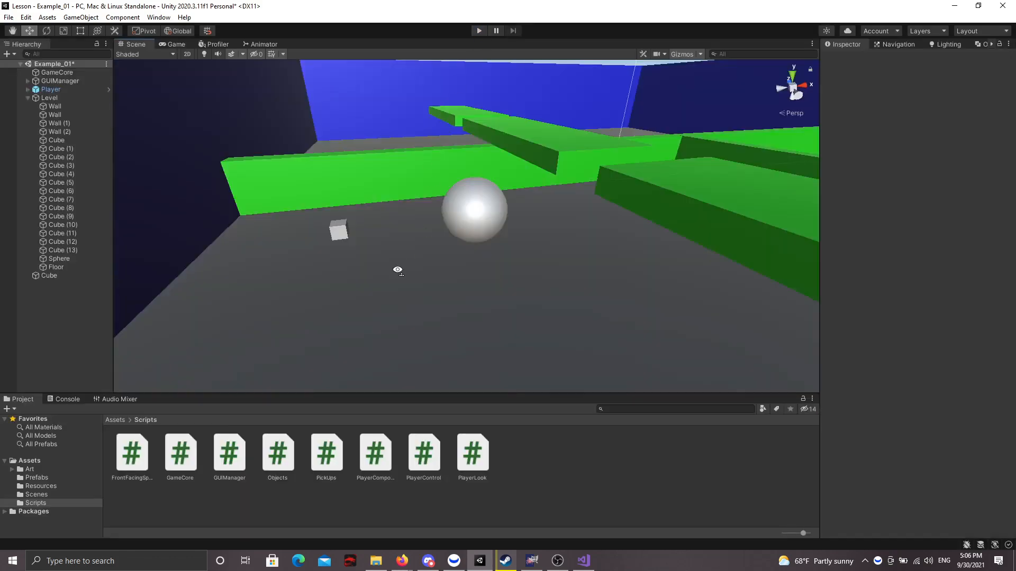
# Select the sphere and frame it in the Scene view.
pyautogui.keyDown('alt'); pyautogui.moveTo(396, 268); pyautogui.dragTo(568, 317); pyautogui.keyUp('alt')
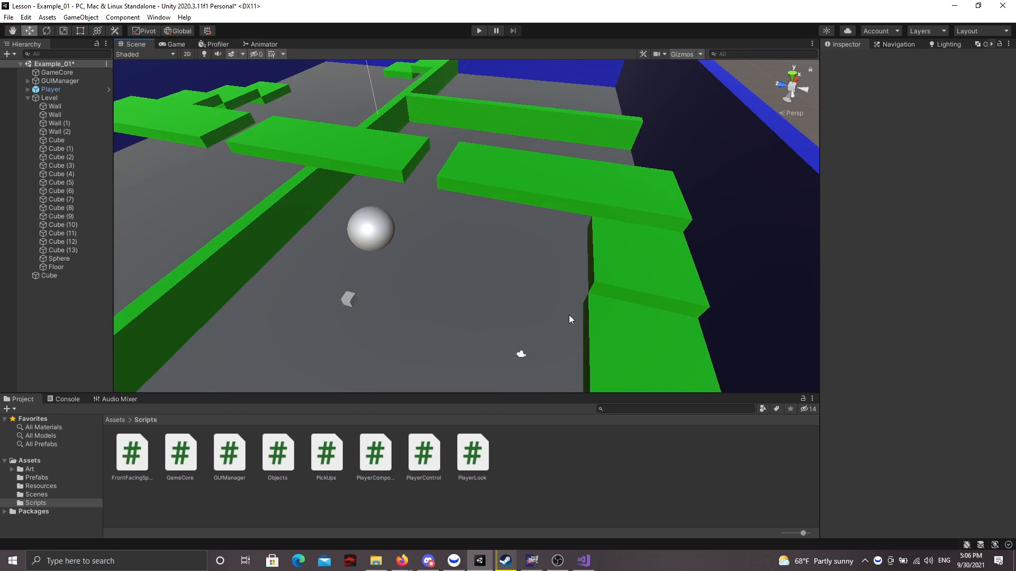
pyautogui.click(370, 228)
pyautogui.press('f')
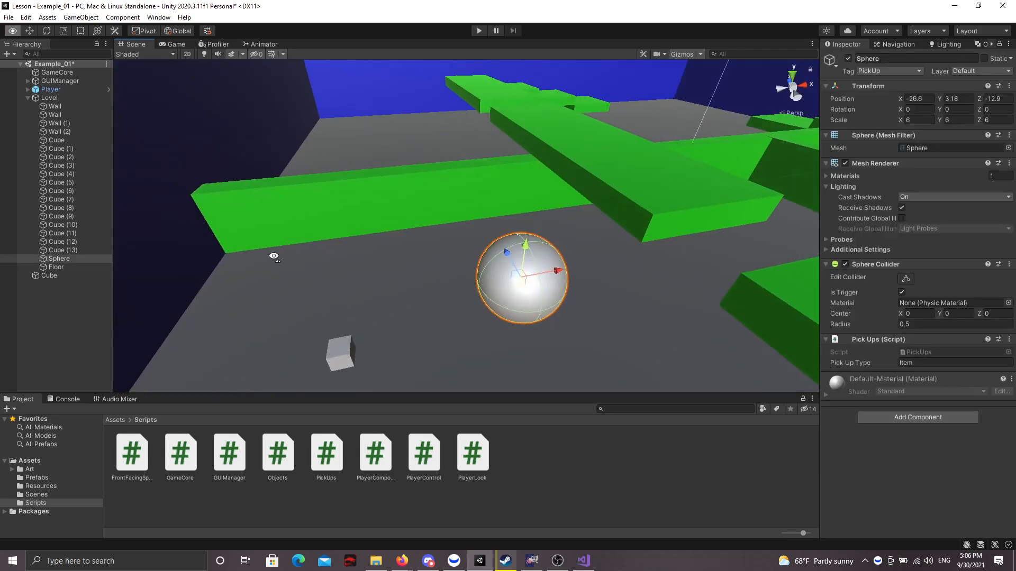